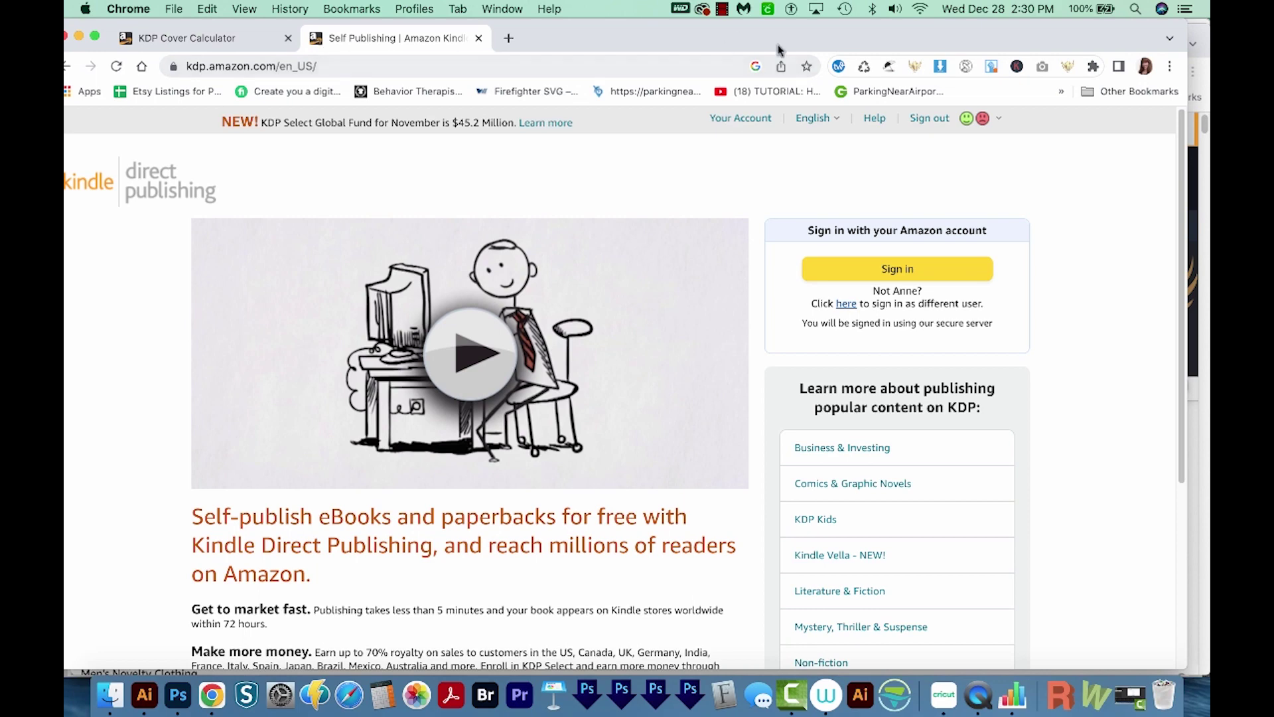
Sign in to KDP and create a new paperback title from the Bookshelf
left_click(904, 275)
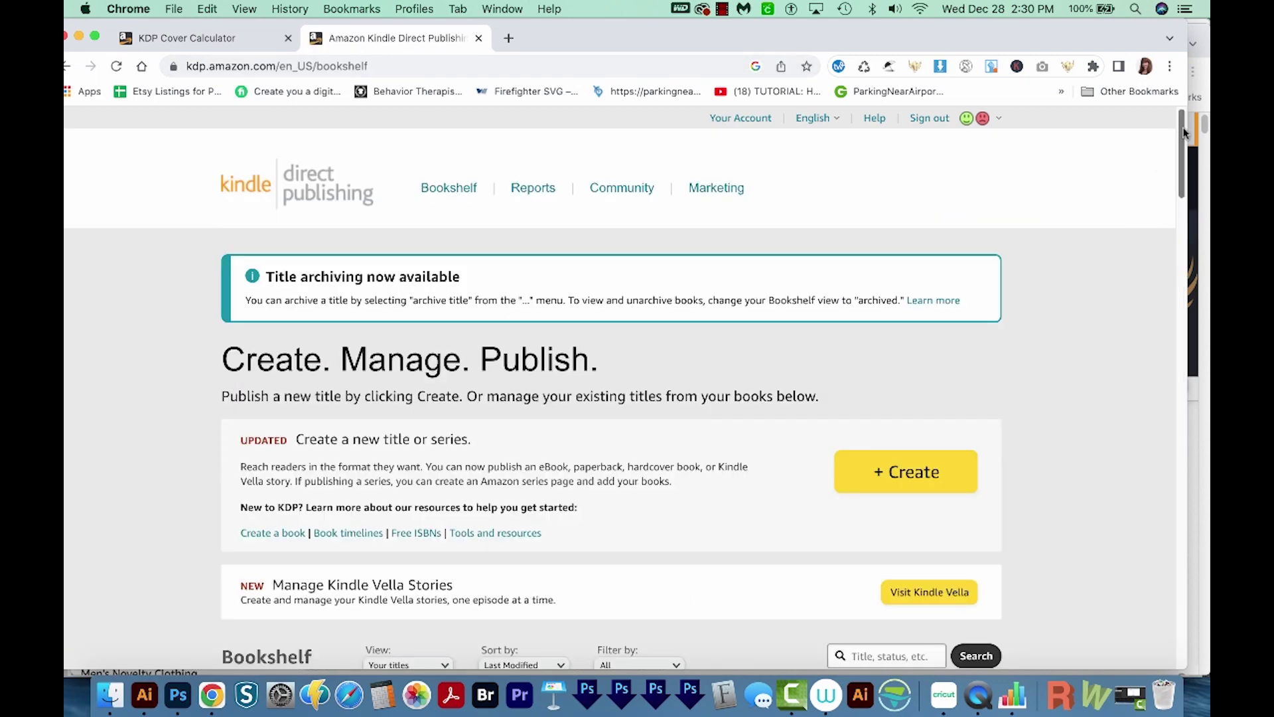
scroll(1182, 135, "down", 2)
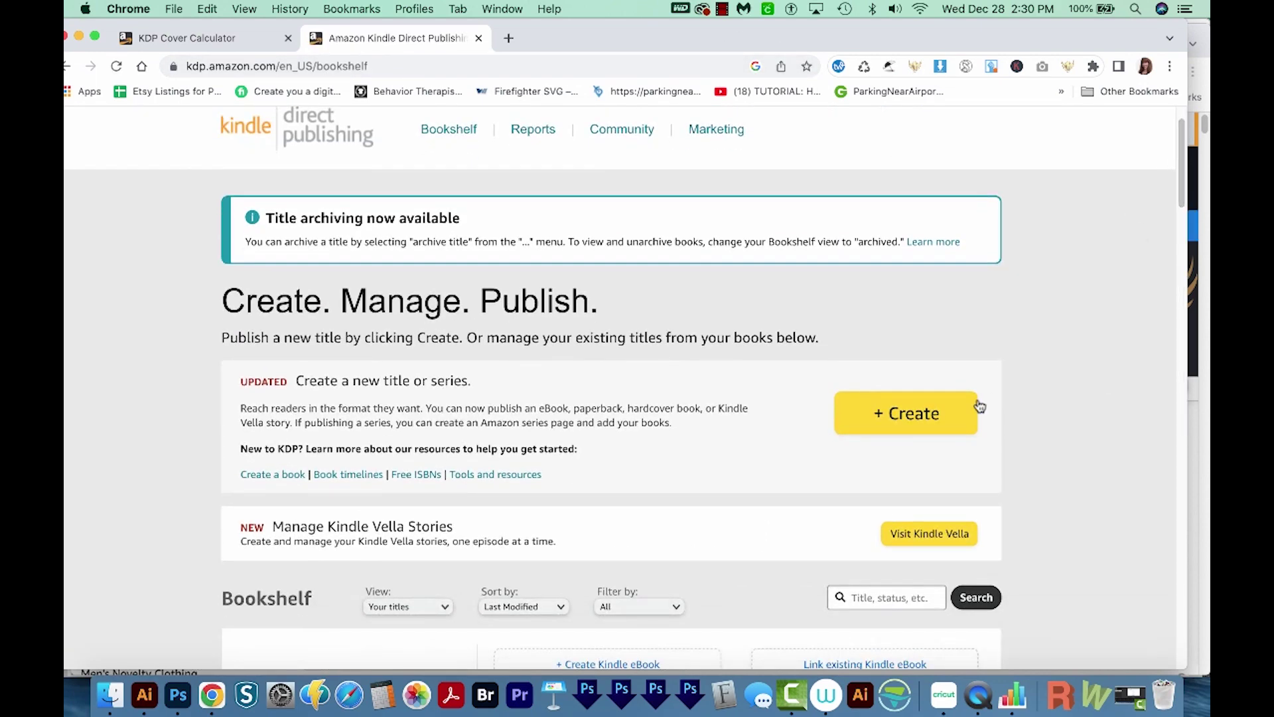
left_click(921, 417)
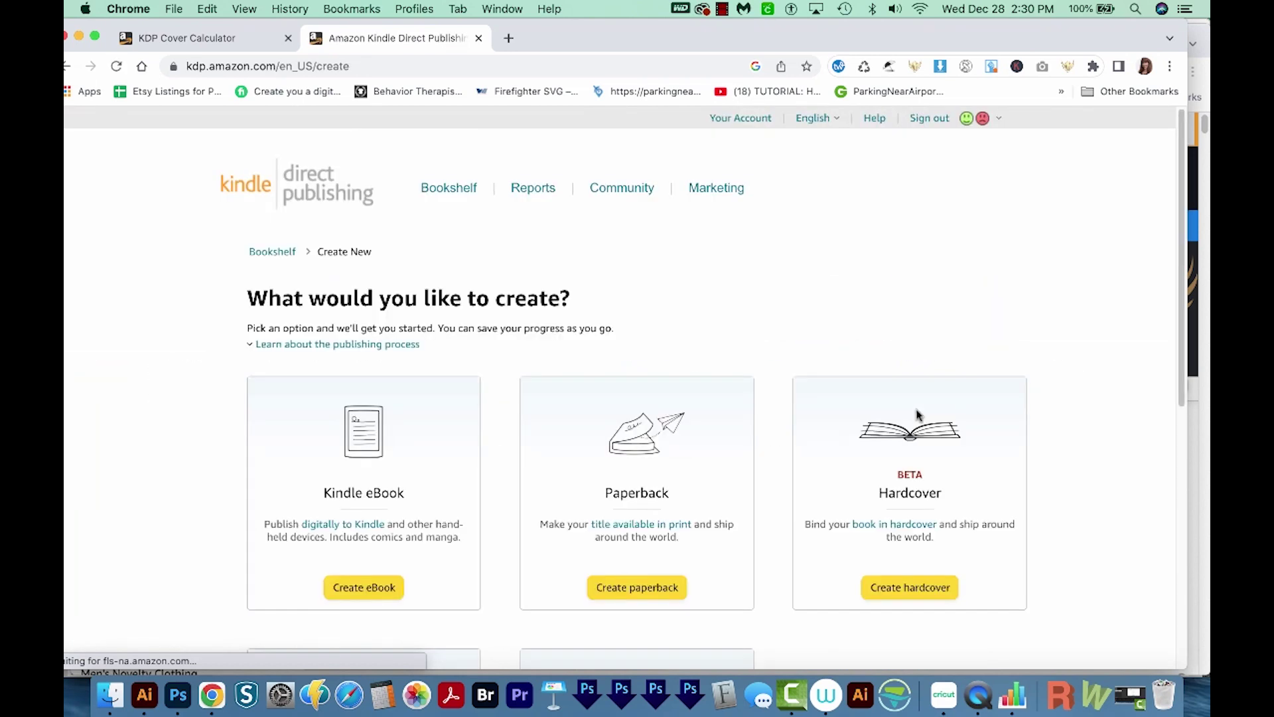
left_click(641, 596)
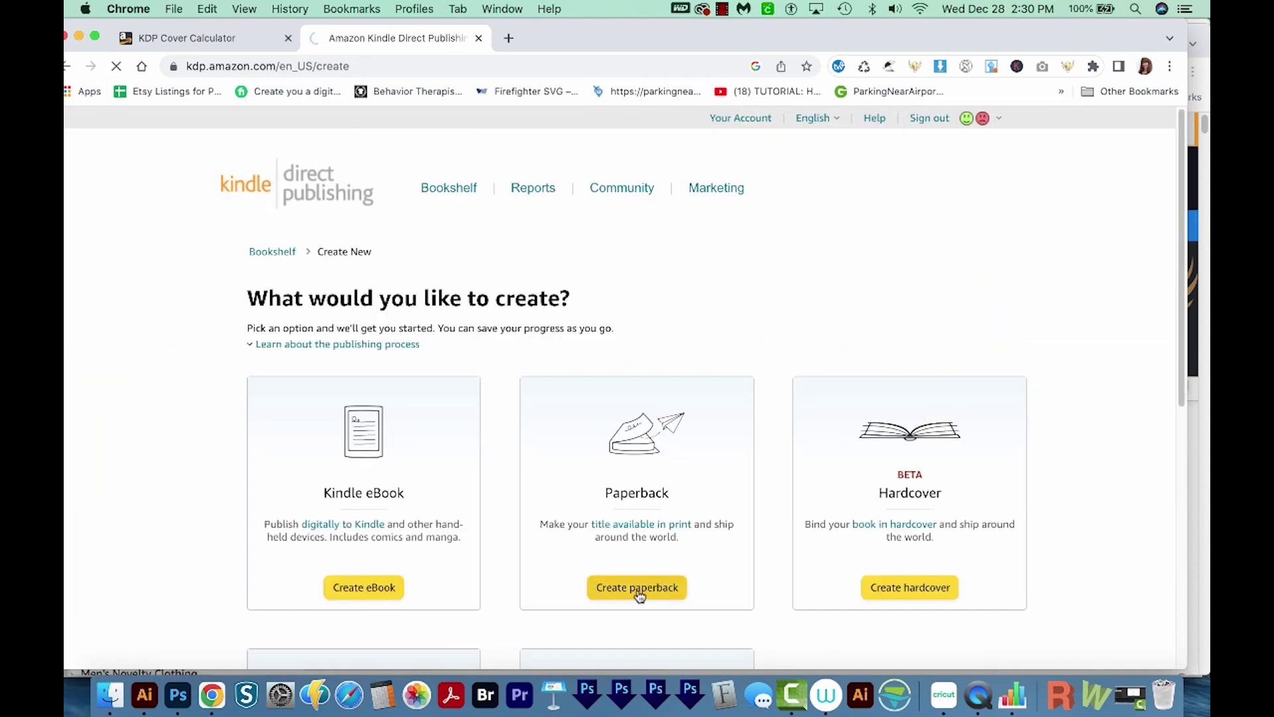
scroll(1173, 181, "down", 3)
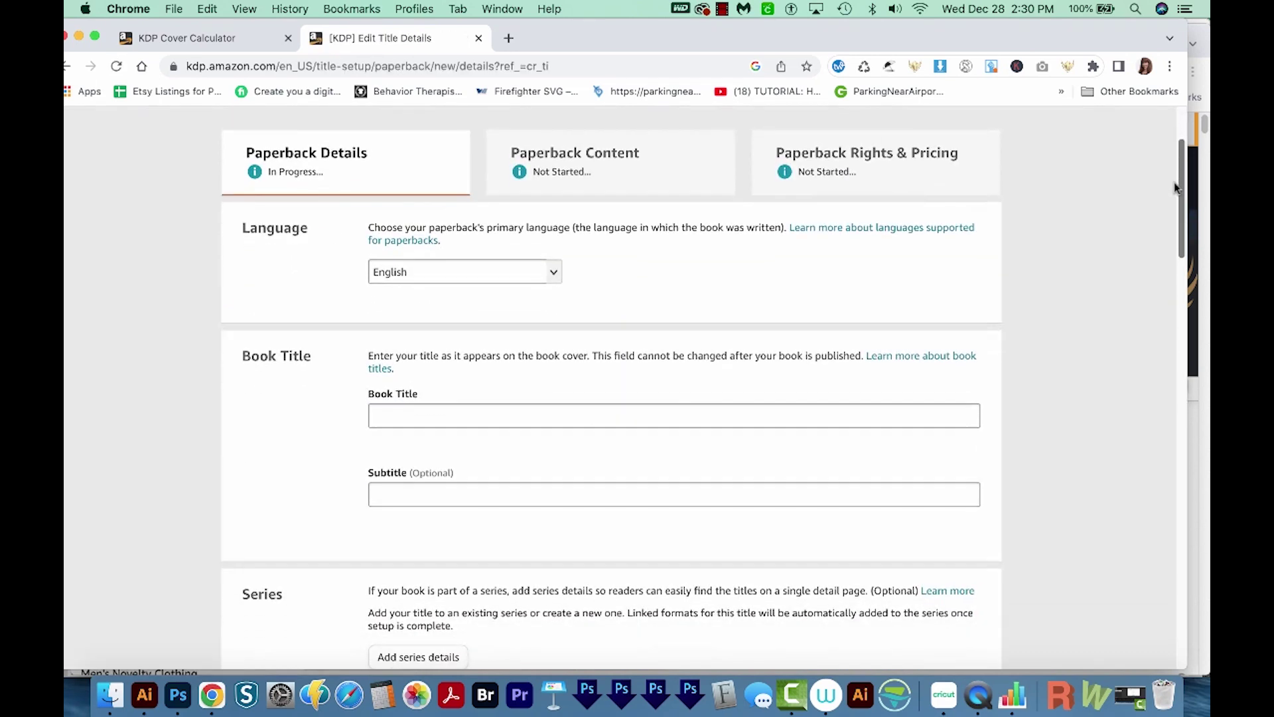
scroll(1173, 182, "down", 2)
Enter title 'Be a Nice Human Notebook with Lines for Writing' and subtitle 'Beautiful Journal Gift to Remind People to Be Nice'
left_click(580, 347)
type("Be a Nice Human Notebo")
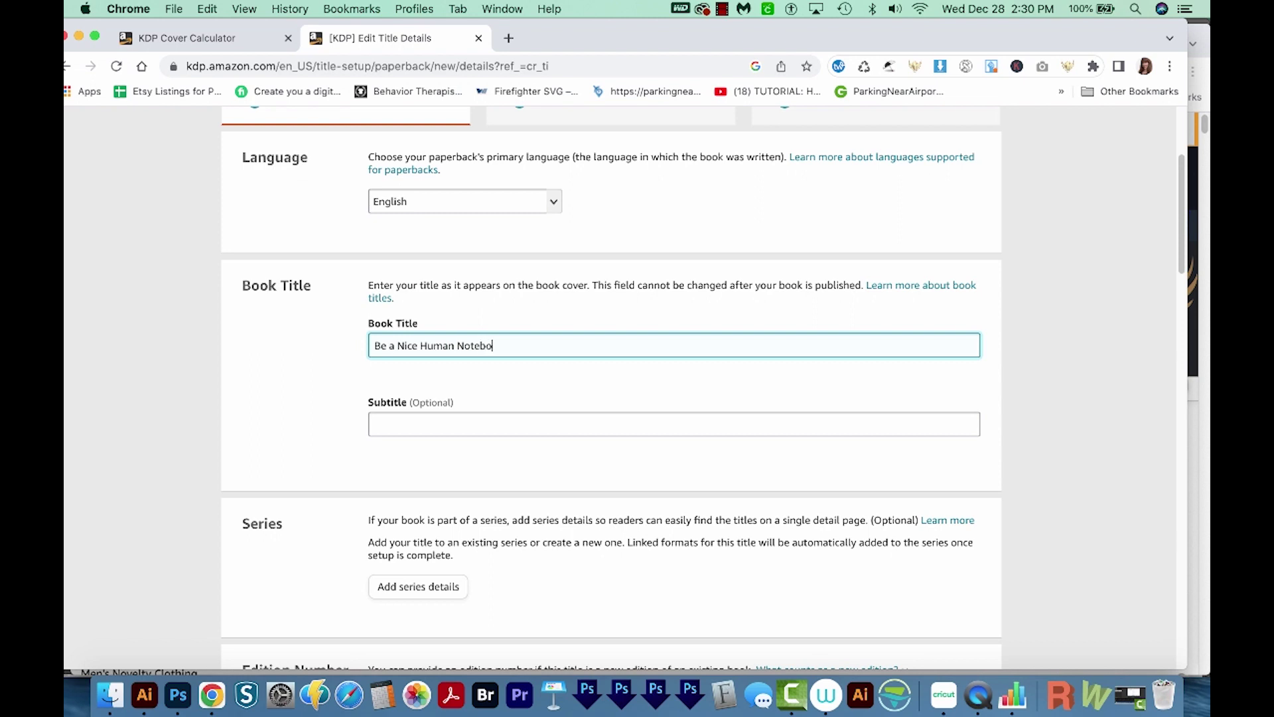
type("ok with Lines for Writing")
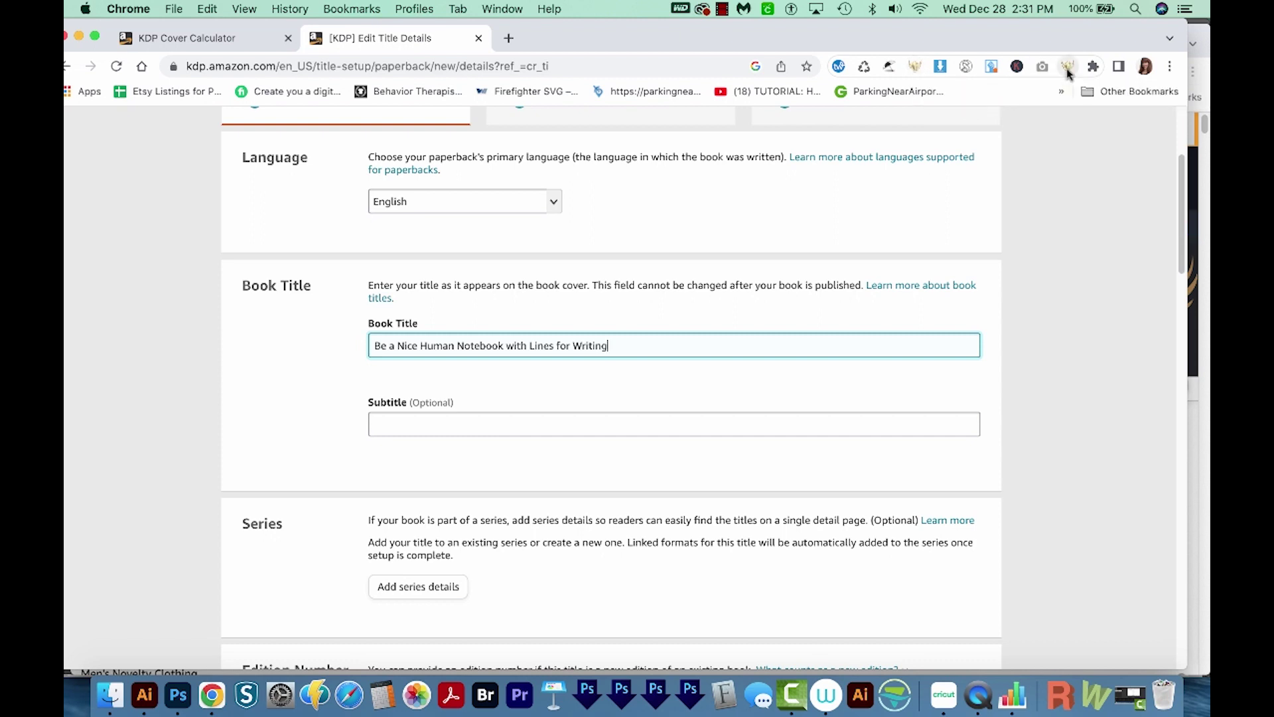
key("Tab")
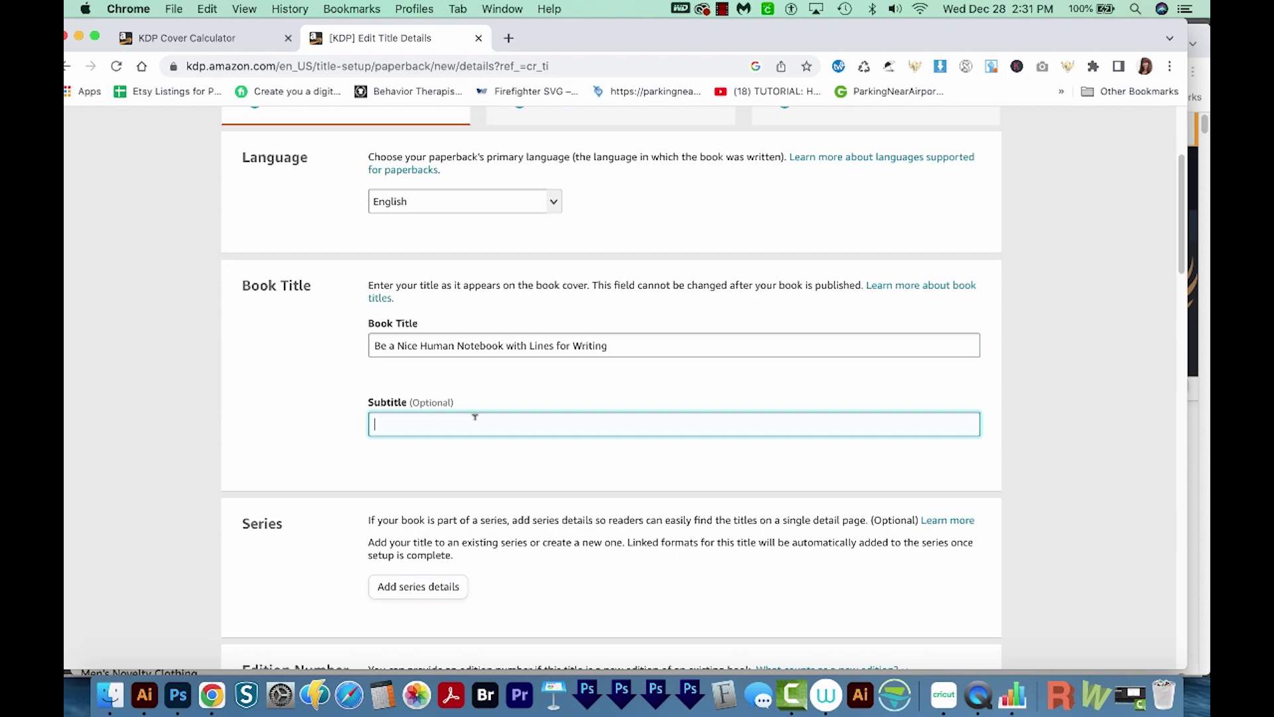
type("Beautiful Journal Gift to Remind People to Be Nice")
scroll(779, 407, "down", 5)
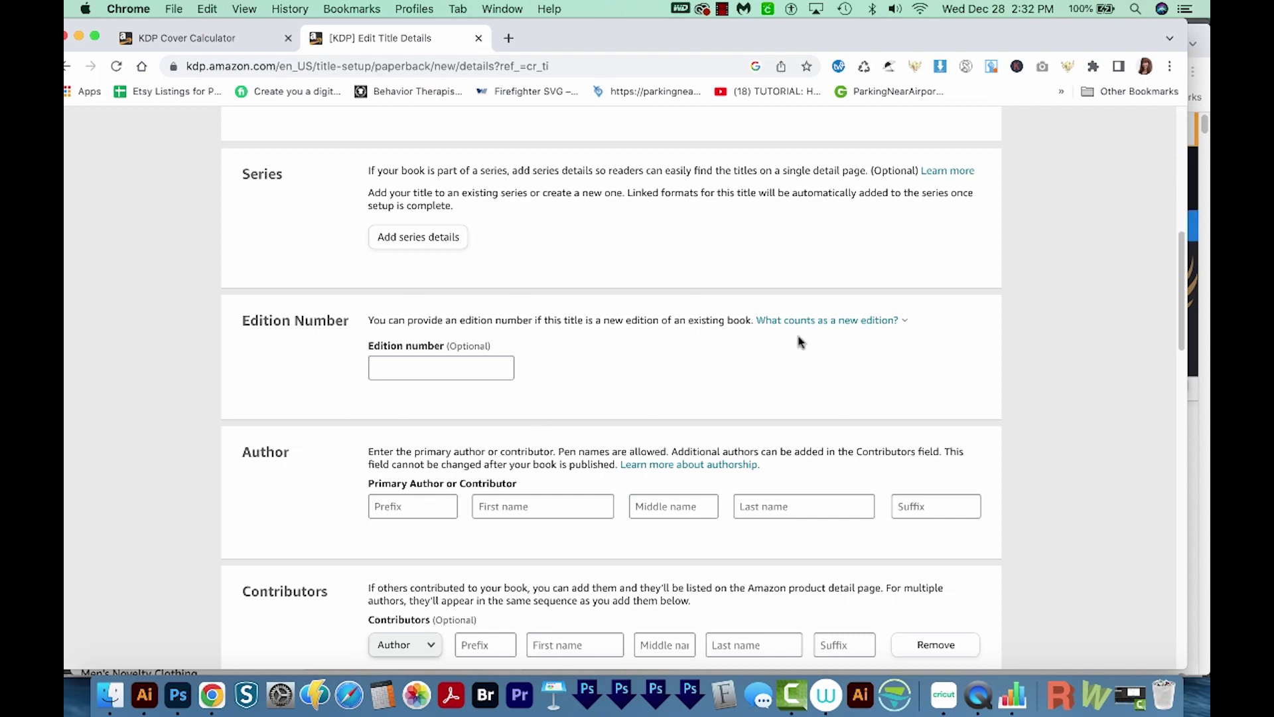
Fill in the primary author's first name and surname in the Author fields
mouse_move(811, 325)
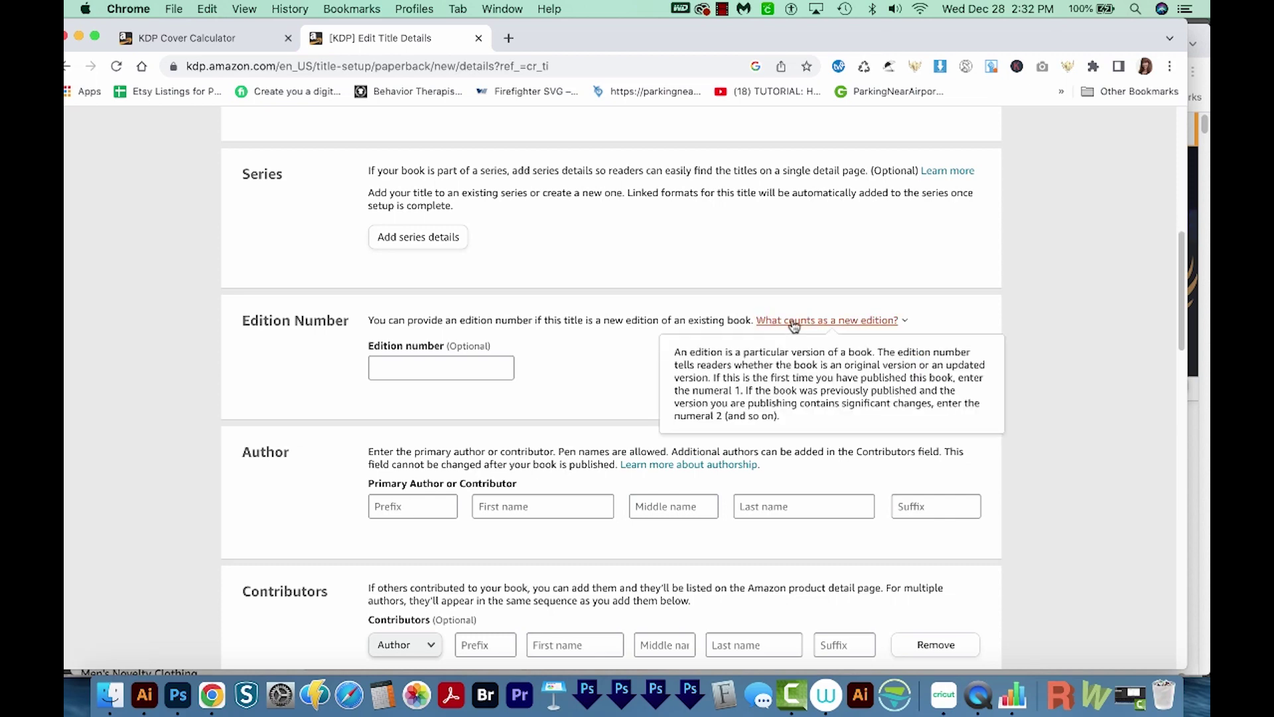
scroll(548, 385, "down", 3)
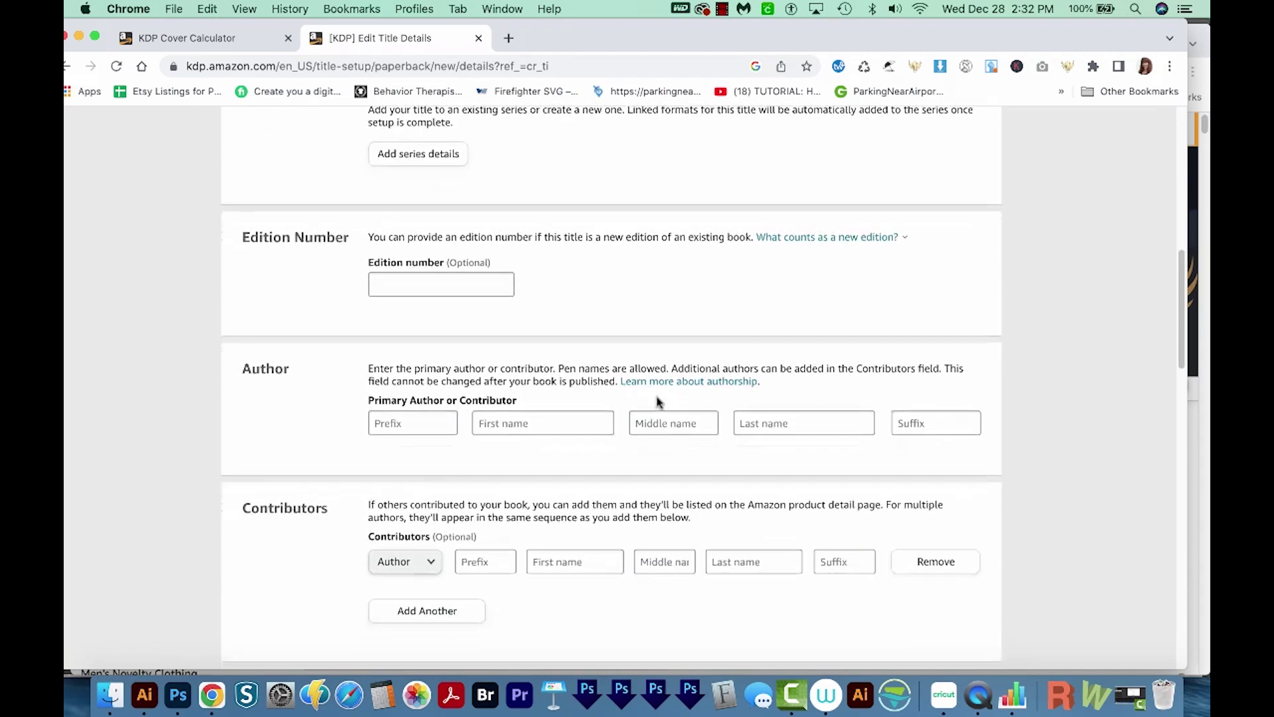
left_click(534, 408)
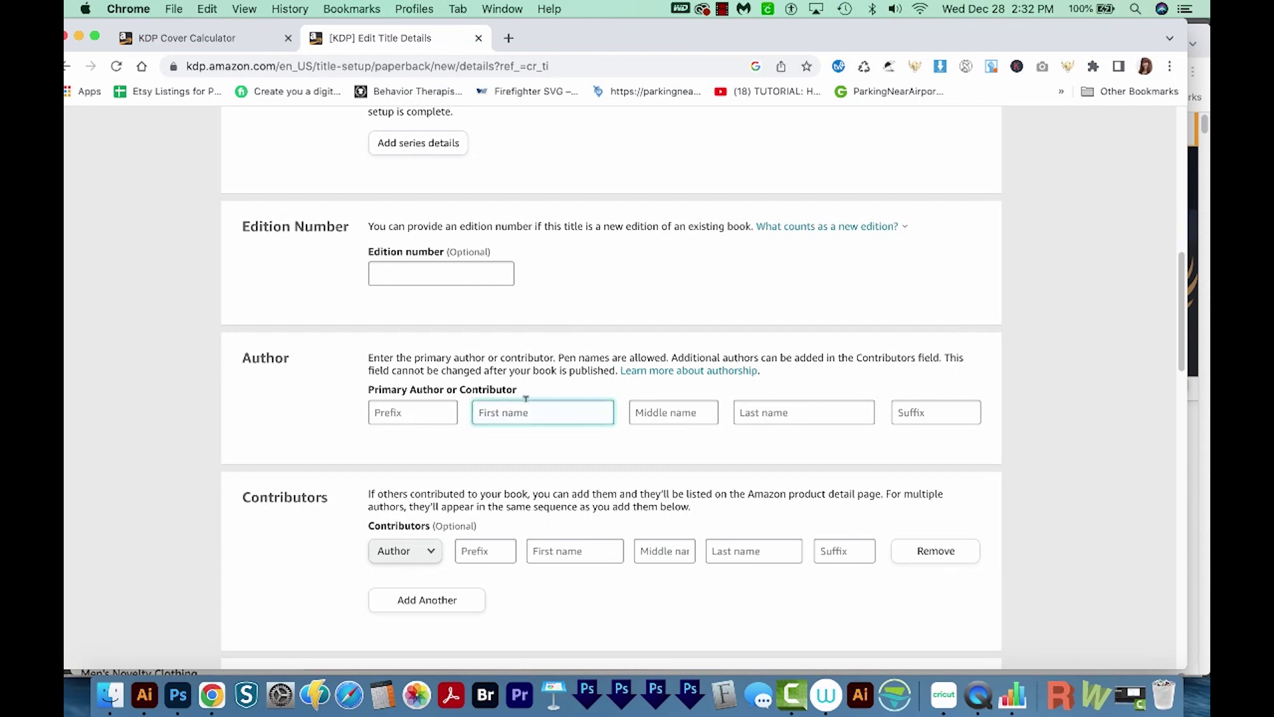
type("Jada")
key("Tab")
key("Tab")
type("Williamson")
left_click(787, 395)
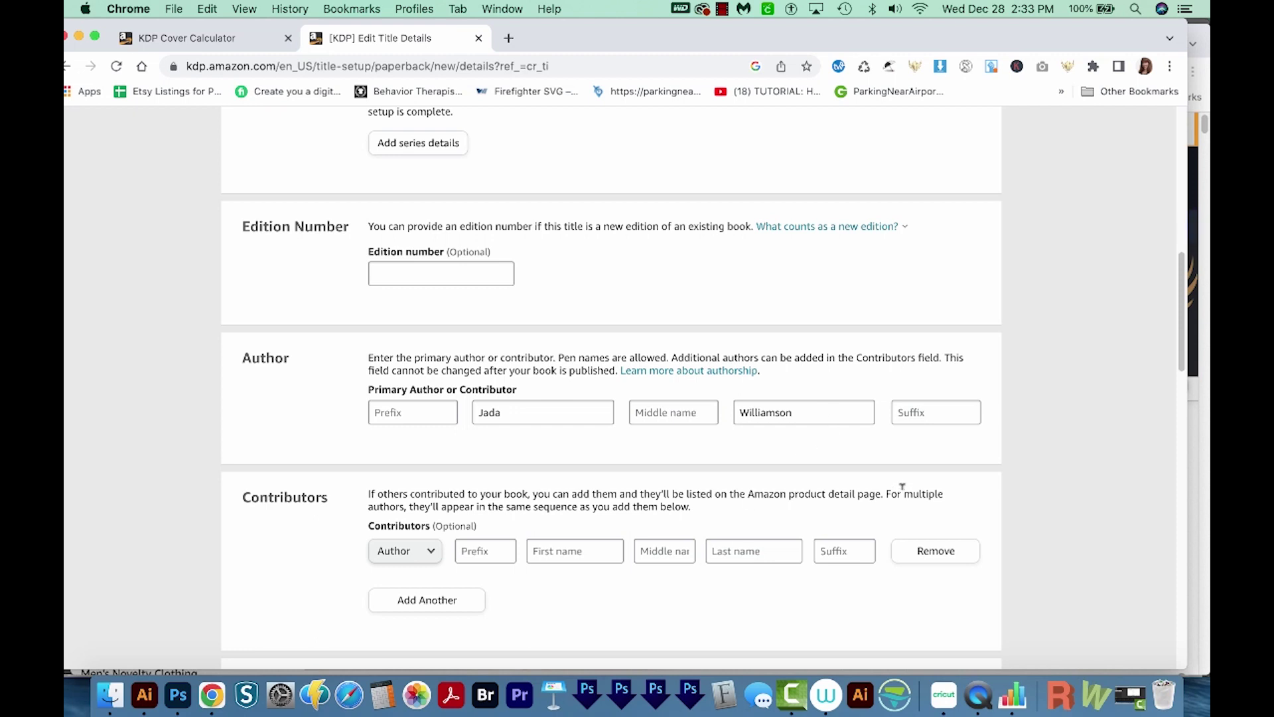
scroll(903, 486, "down", 3)
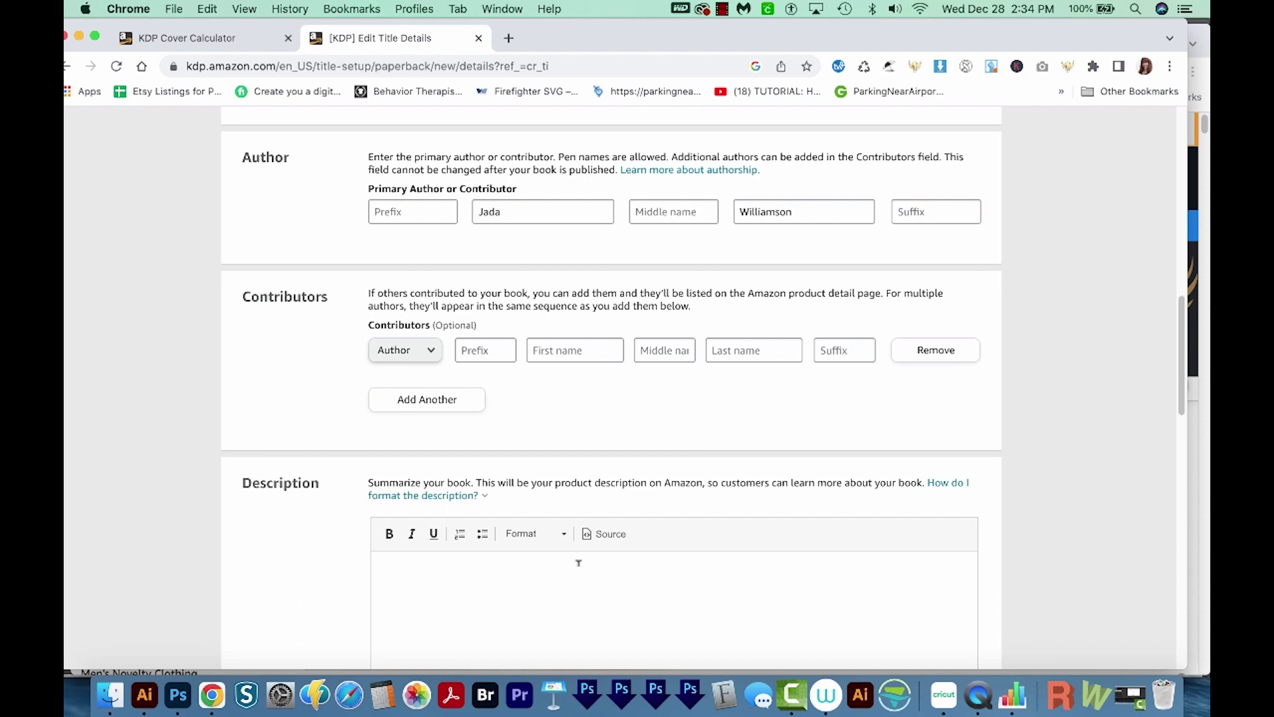
Paste the three-paragraph 'Be a Nice Human' blurb into Description and bold its opening question
scroll(717, 586, "down", 3)
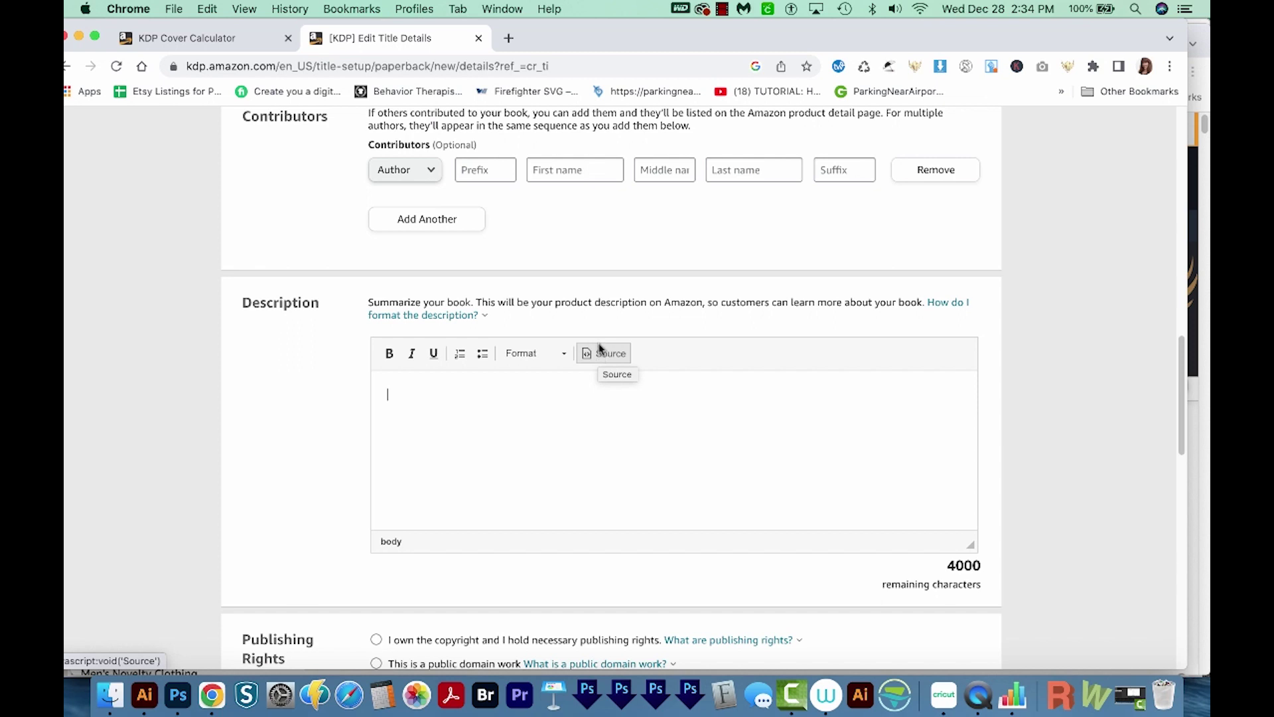
type("Looking for a stylish and inspiring notebook to help you stay organized and focused on your goals? Look no further! Our \"Be a Nice Human\" notebook is the perfect choice. Featuring a bold and eye-catching cover design that serves as a constant reminder to always be kind and compassionate, this notebook is perfect for jotting down your thoughts, ideas, and to-do lists.  The high-quality, unlined pages provide plenty of space for writing, drawing, or doodling, and the durable cover ensures that your notebook will stand the test of time. Whether you're using it for school, work, or personal use, this notebook is sure to become an indispensable tool in your daily routine.  So why wait? Start living your best life and \"Be a Nice Human\" with this amazing notebook today!")
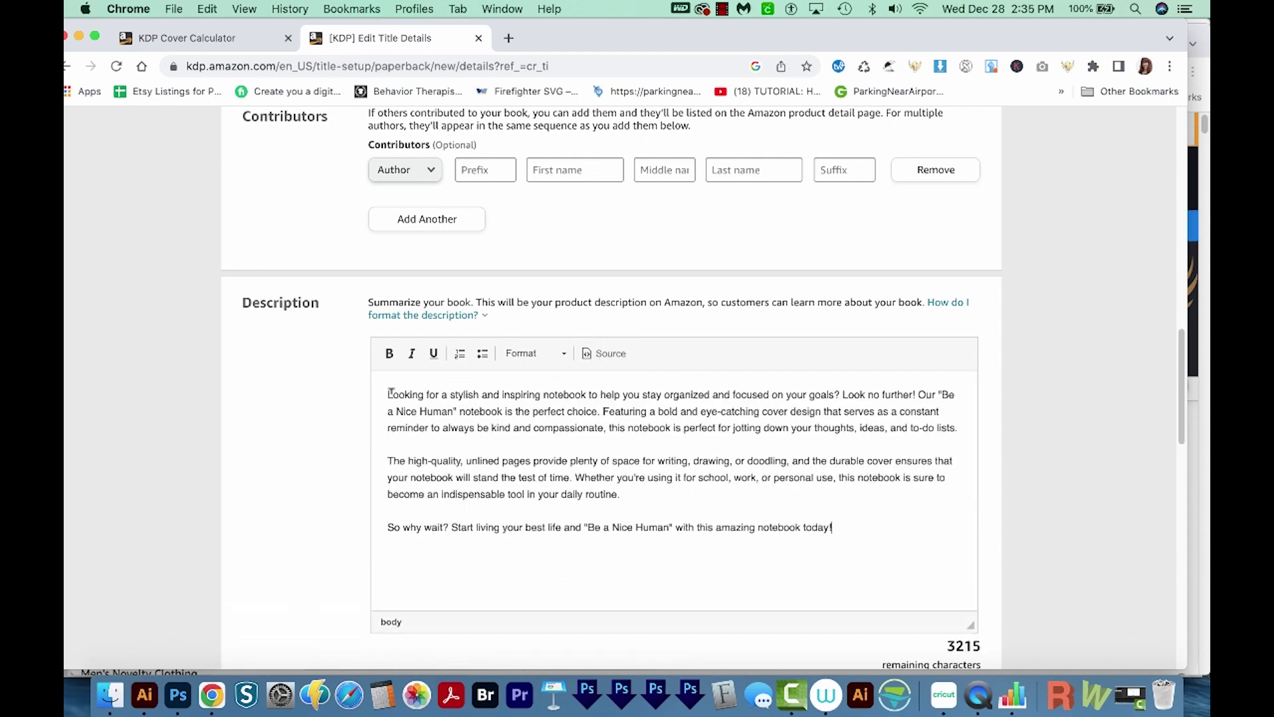
left_click_drag(388, 392, 857, 391)
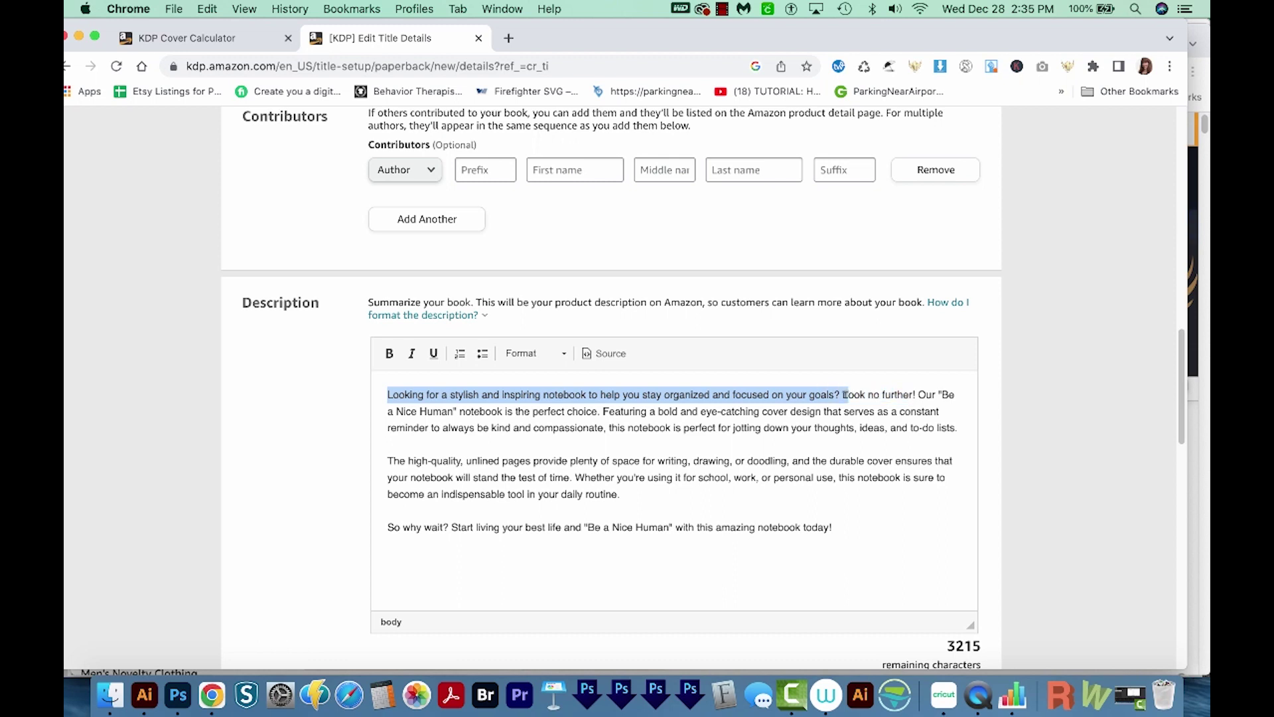
key("super+b")
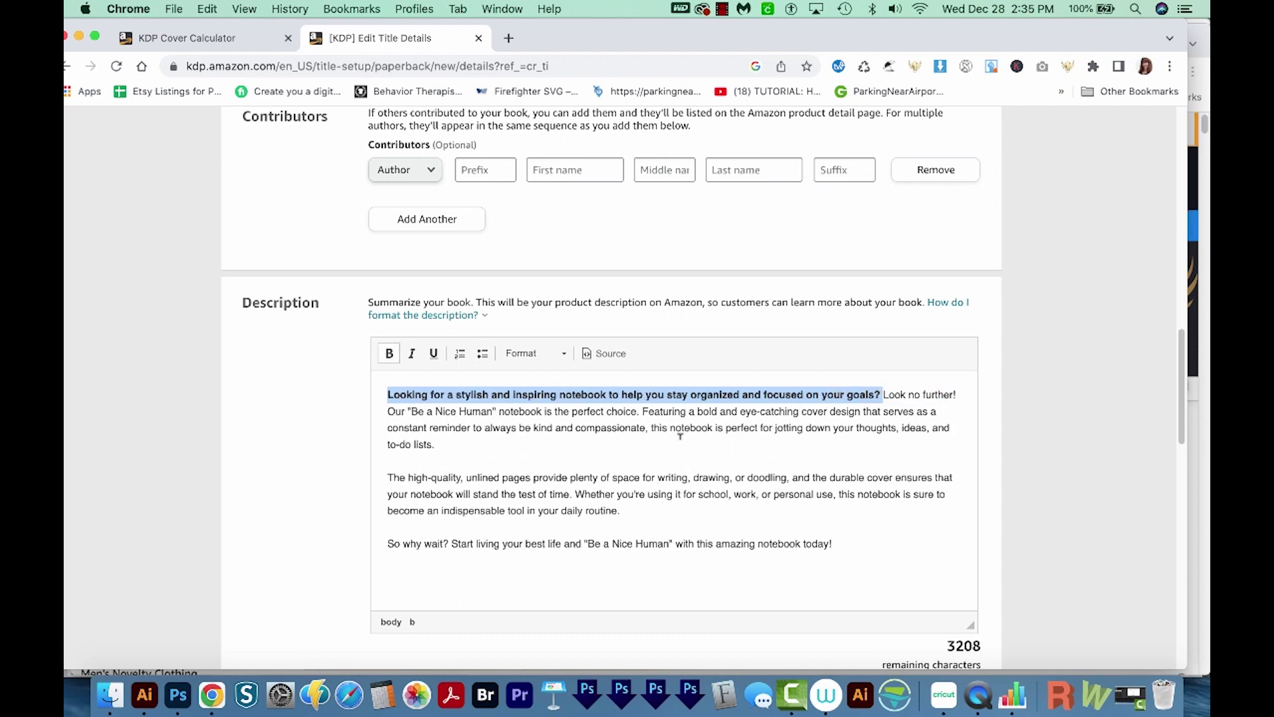
scroll(627, 442, "down", 10)
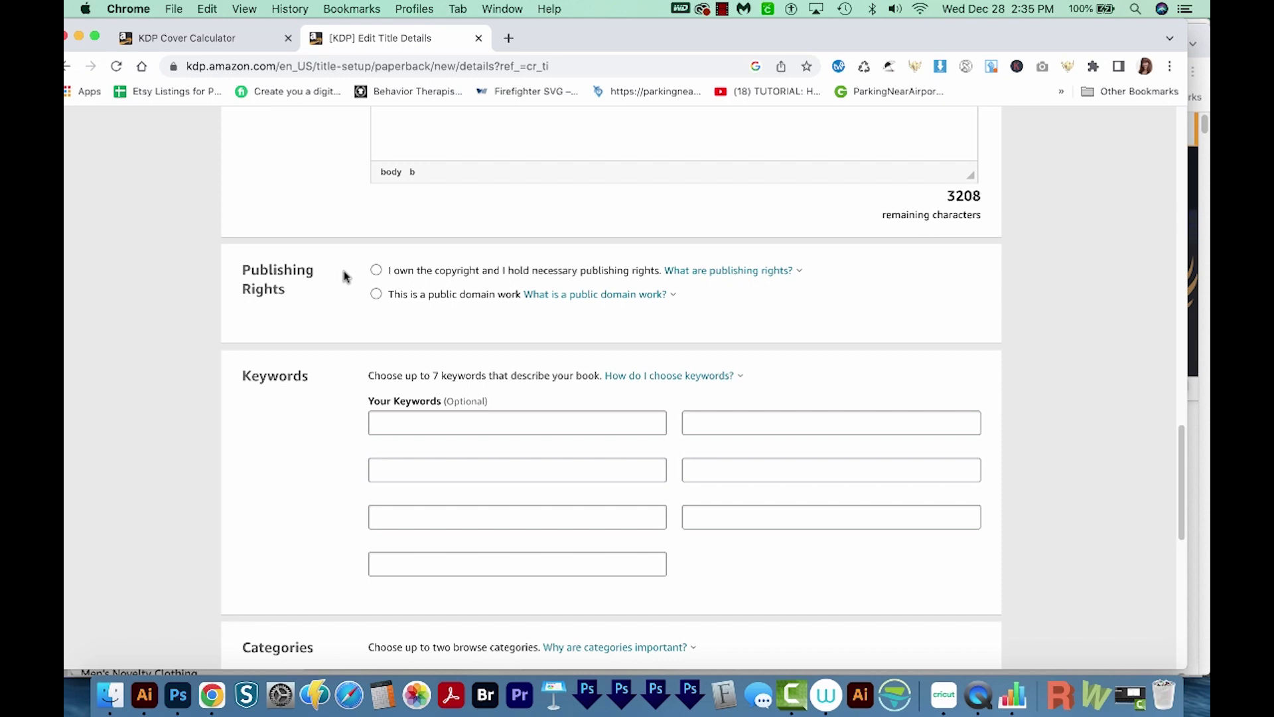
Declare owned copyright, then switch to the Keywords2 spreadsheet for keyword ideas
left_click(376, 270)
mouse_move(730, 273)
mouse_move(527, 296)
left_click(400, 424)
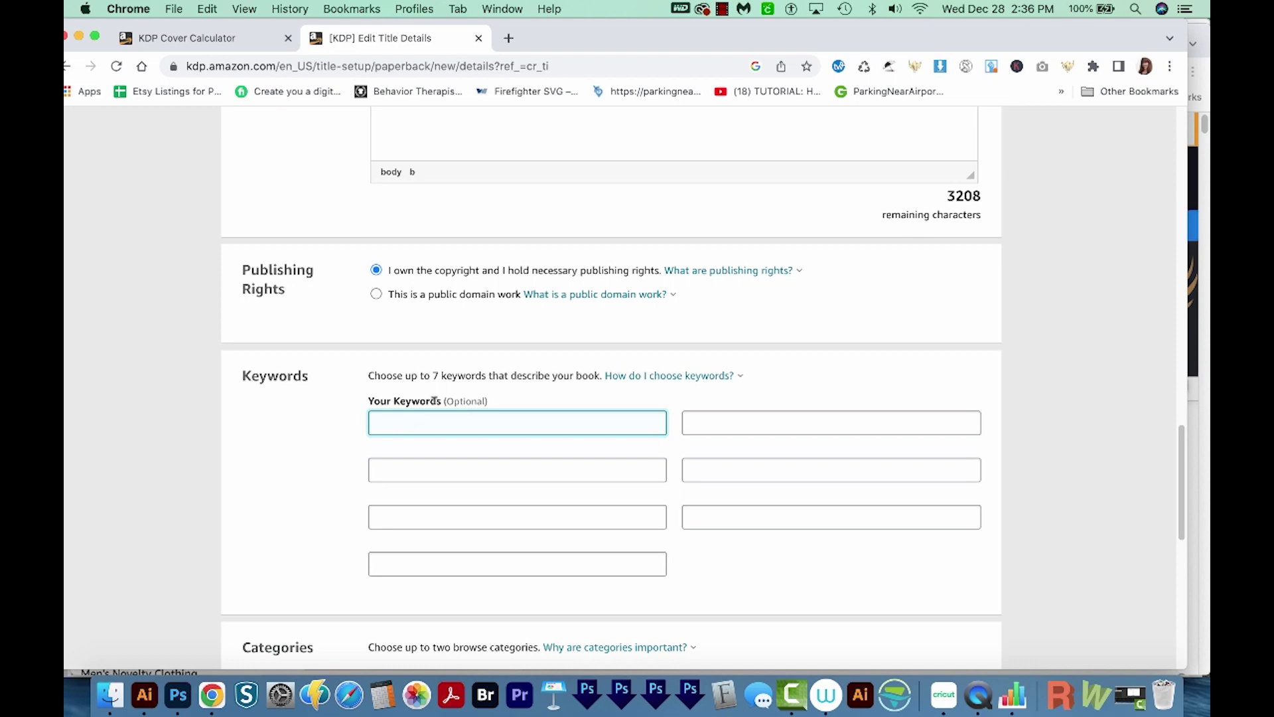
key("super+grave")
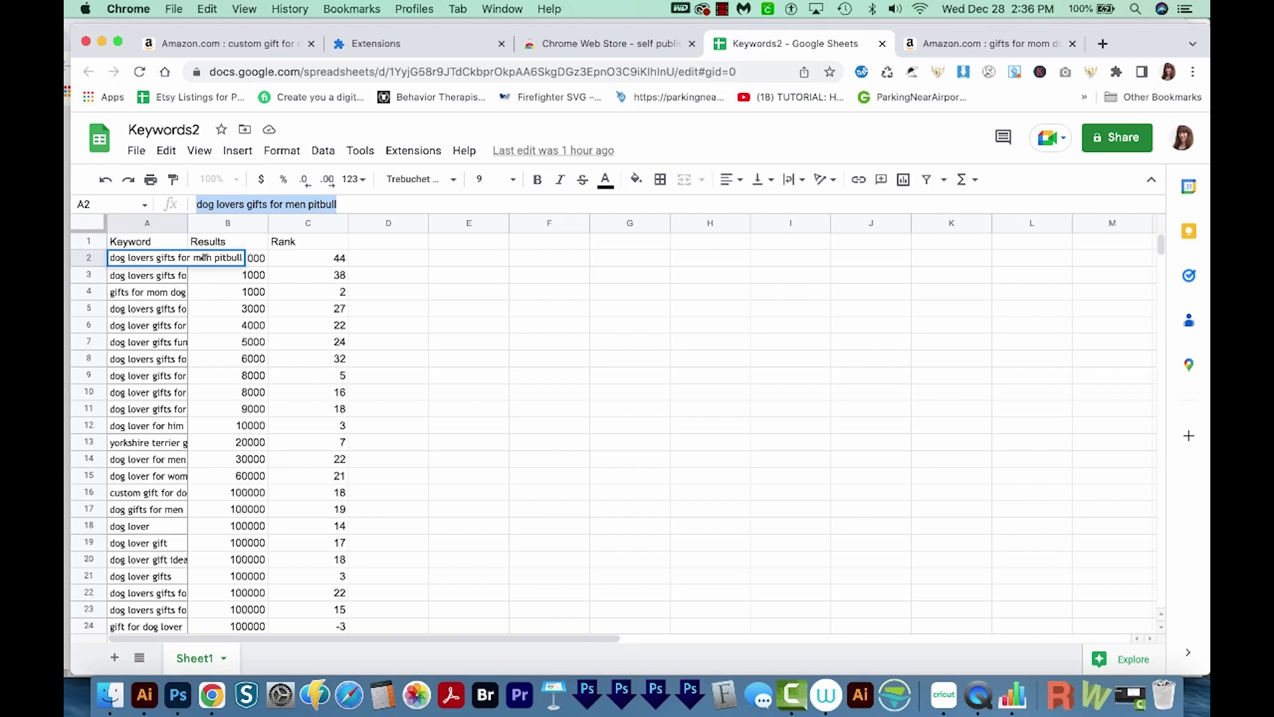
Switch from the Keywords2 sheet back to the KDP paperback form
key("super+grave")
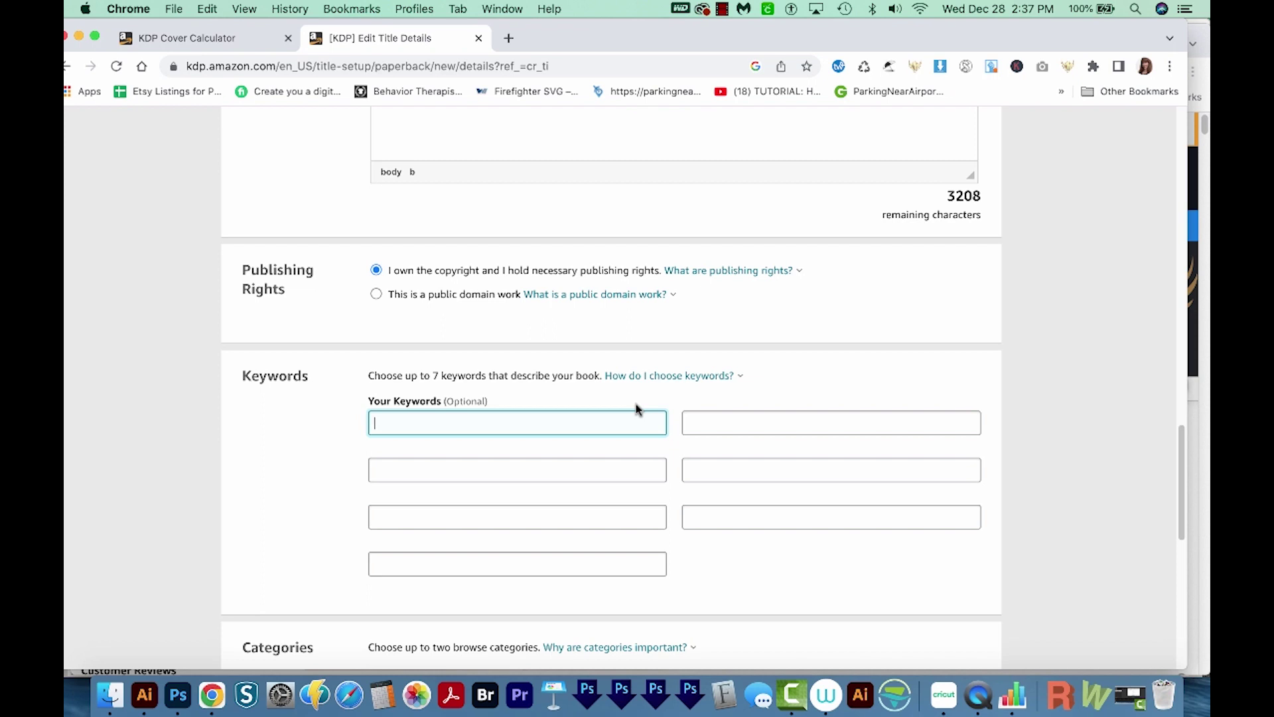
Enter keywords 'Kindness journal for women or men' and 'Nature theme with pine trees'
type("Kindness journal for women or men")
key("Tab")
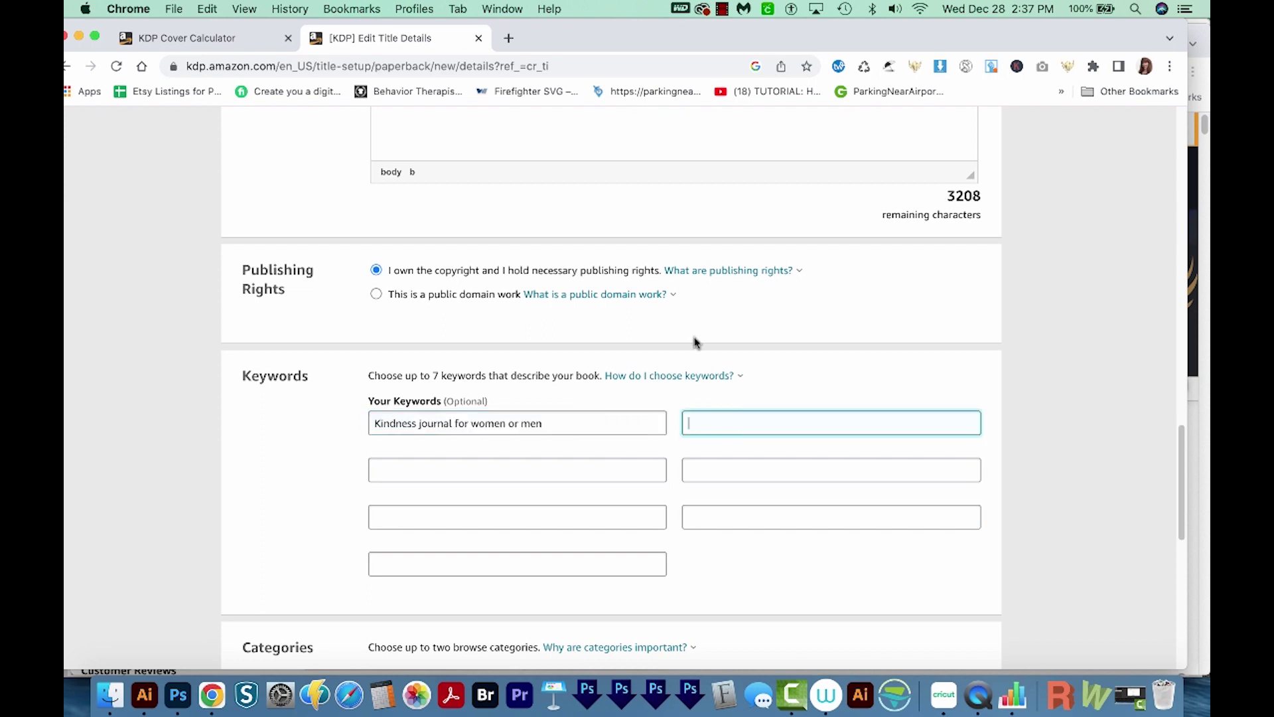
type("Nature theme with pine trees")
left_click(620, 469)
left_click(734, 469)
left_click(541, 518)
left_click(516, 561)
scroll(1180, 444, "down", 1)
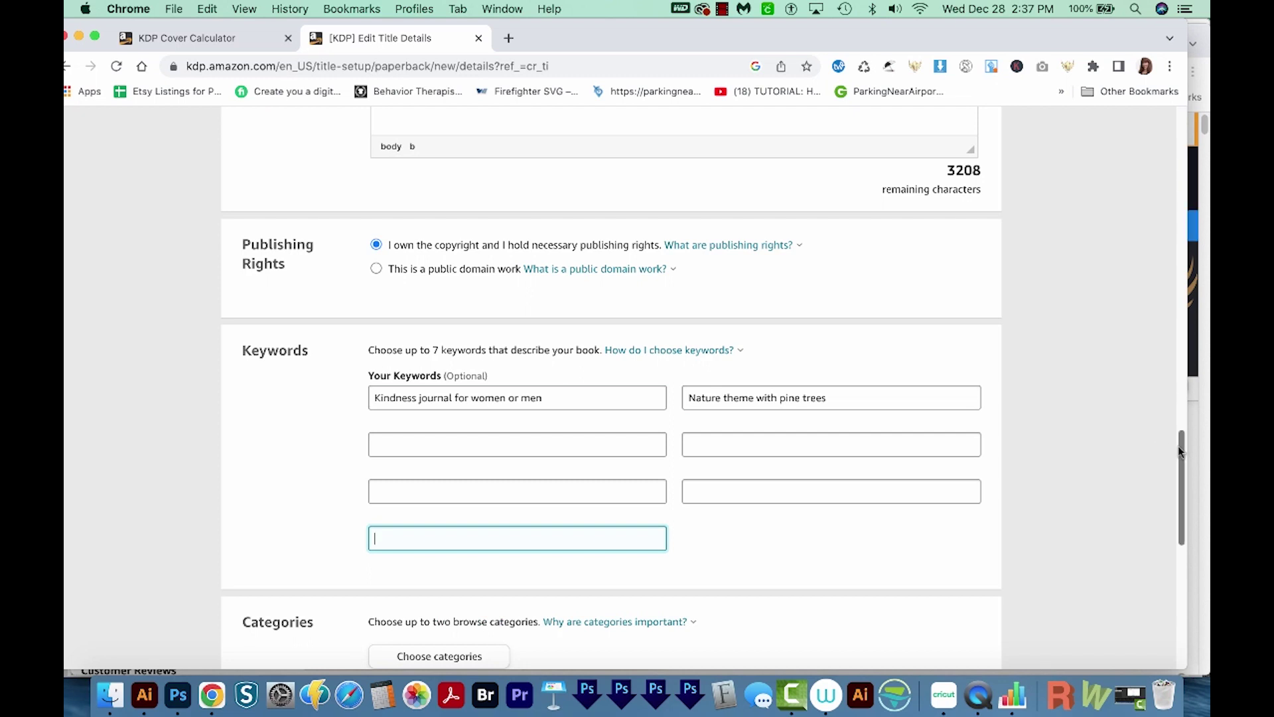
scroll(1180, 450, "down", 5)
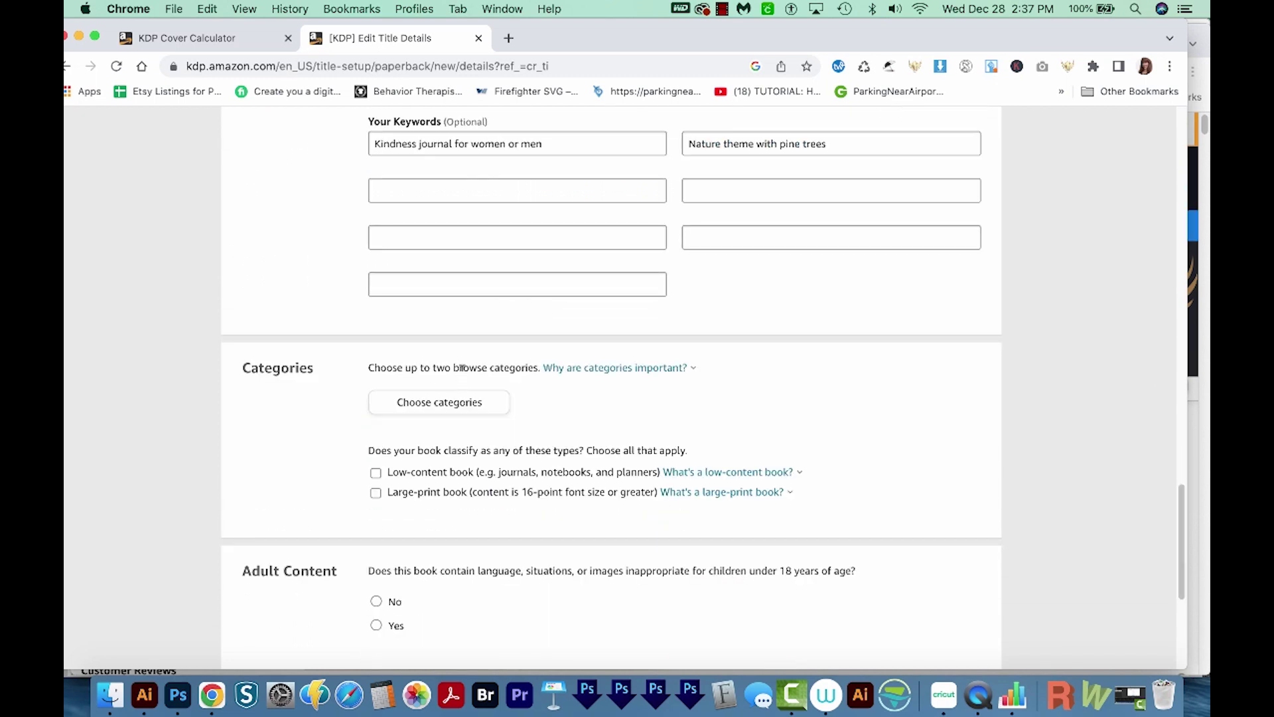
Choose categories Body, Mind & Spirit > General and Literary Collections > Diaries & Journals
left_click(435, 406)
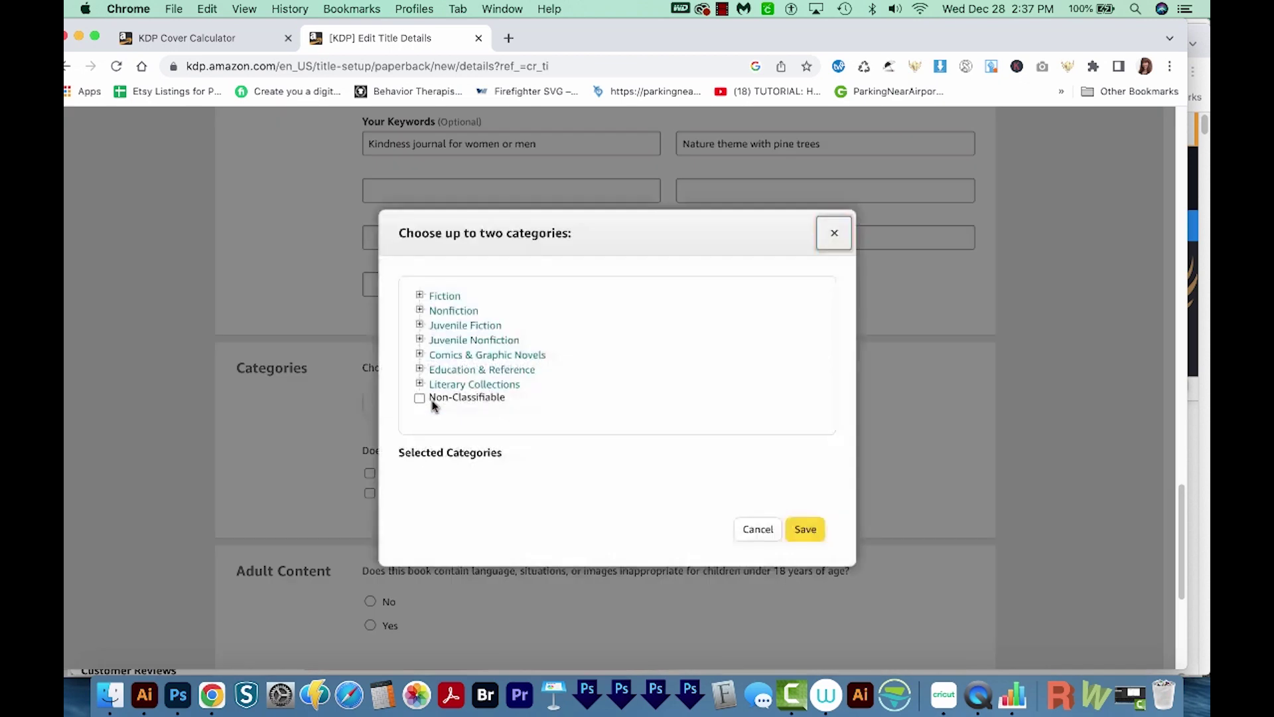
left_click(453, 311)
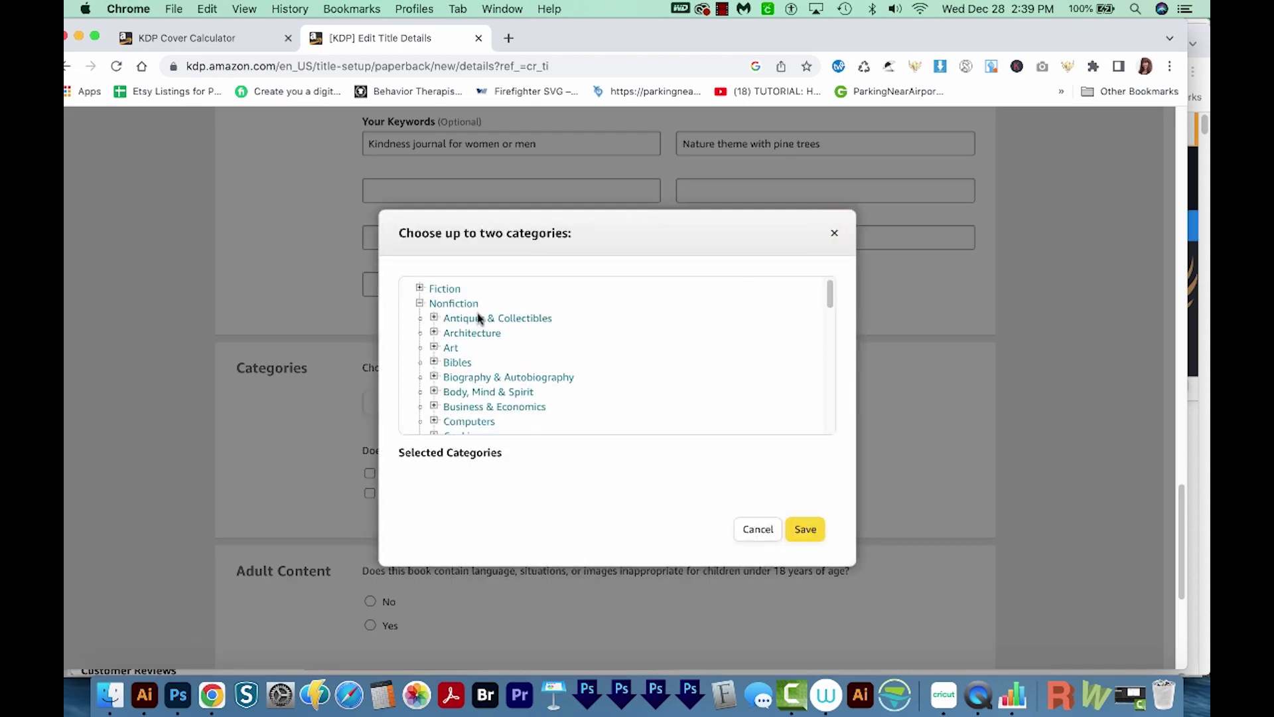
left_click(478, 393)
scroll(641, 353, "down", 1)
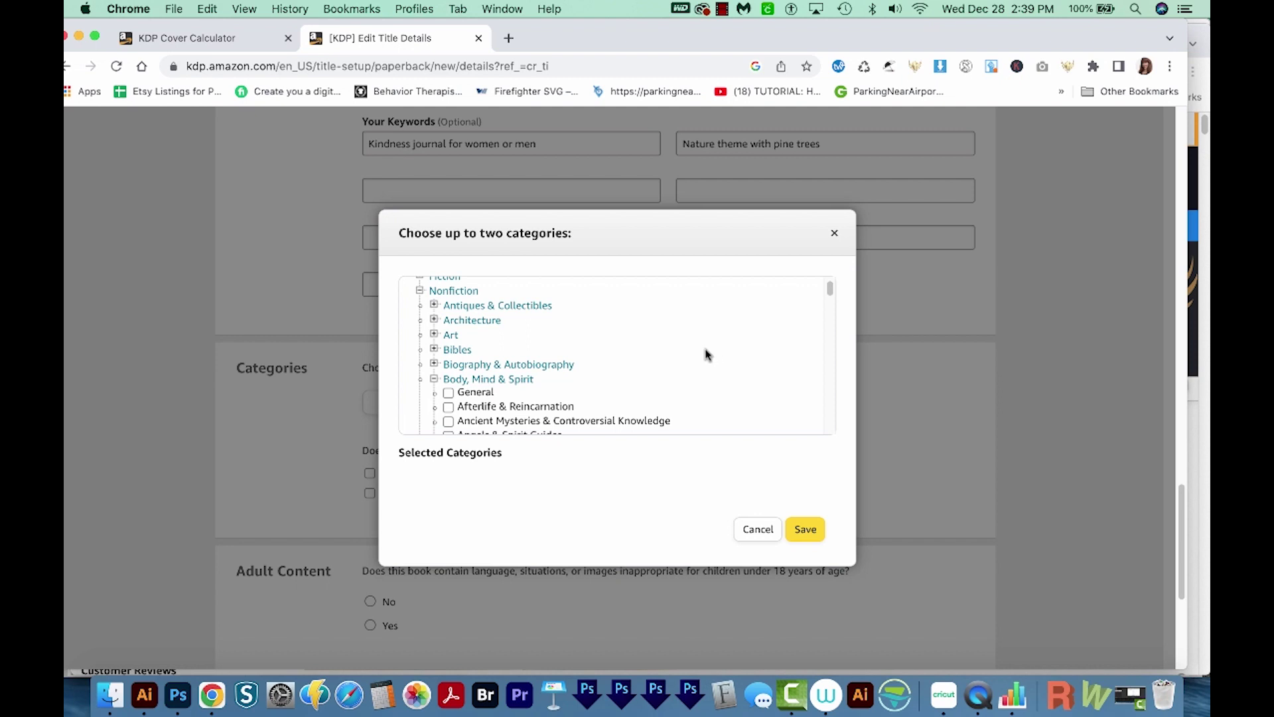
scroll(639, 362, "down", 1)
left_click(448, 377)
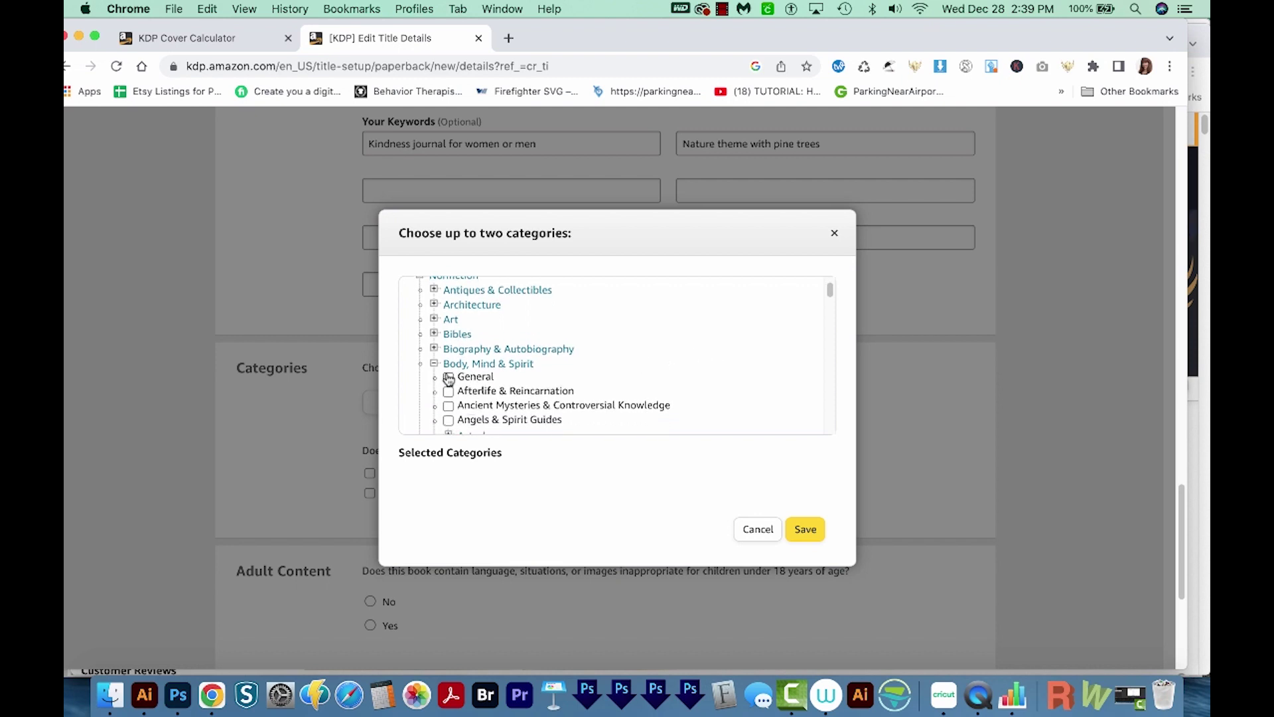
scroll(617, 375, "down", 10)
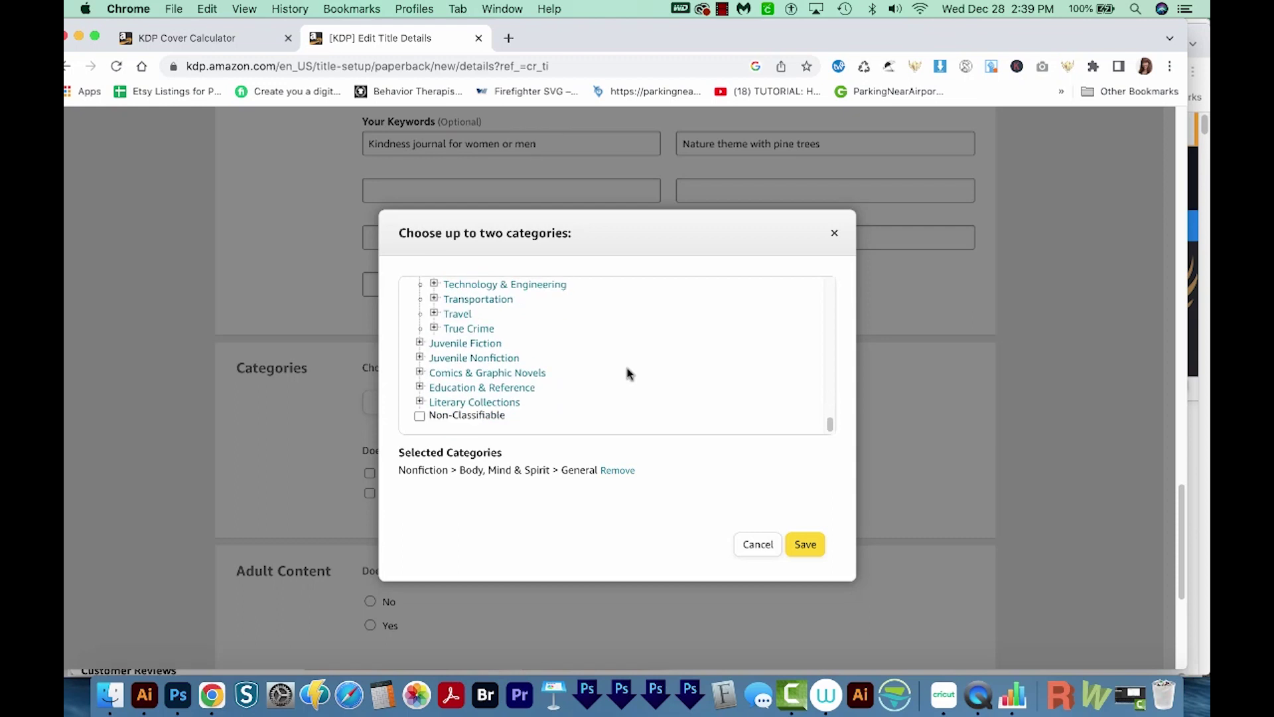
left_click(503, 401)
scroll(651, 369, "down", 3)
scroll(652, 366, "down", 1)
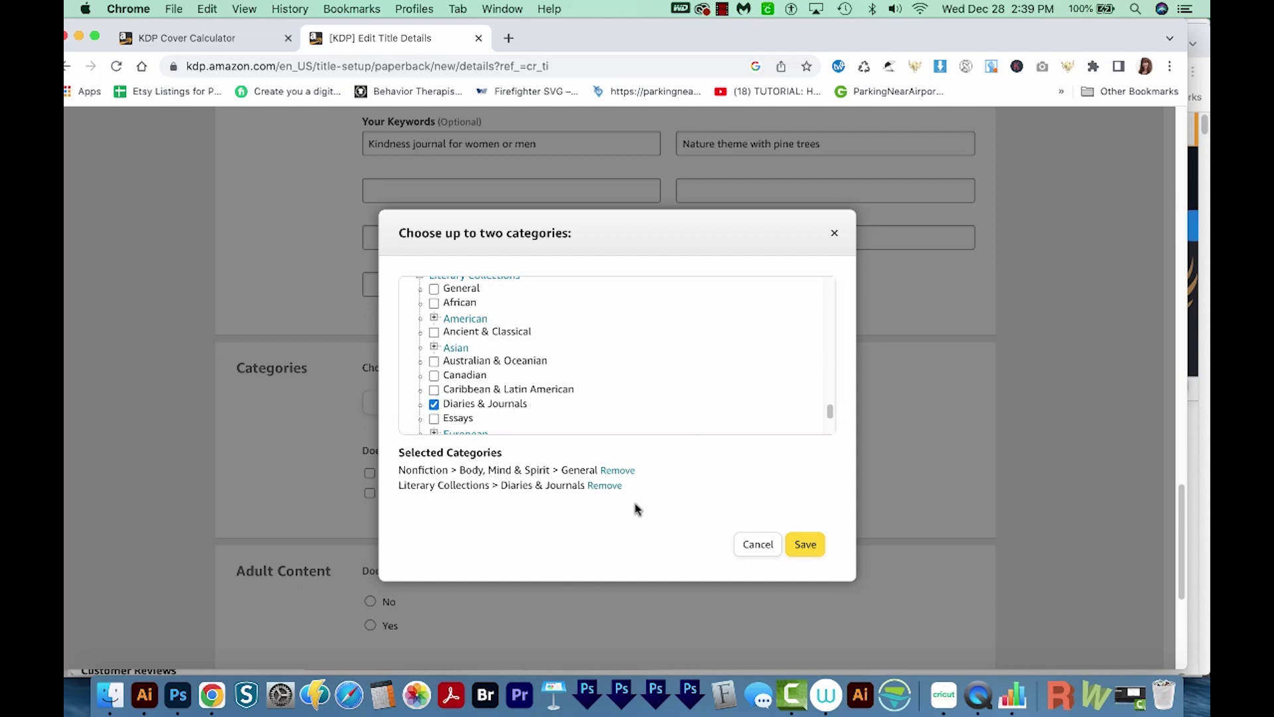
left_click(806, 544)
Mark the book as low-content with no adult content, then save and continue
scroll(806, 554, "down", 3)
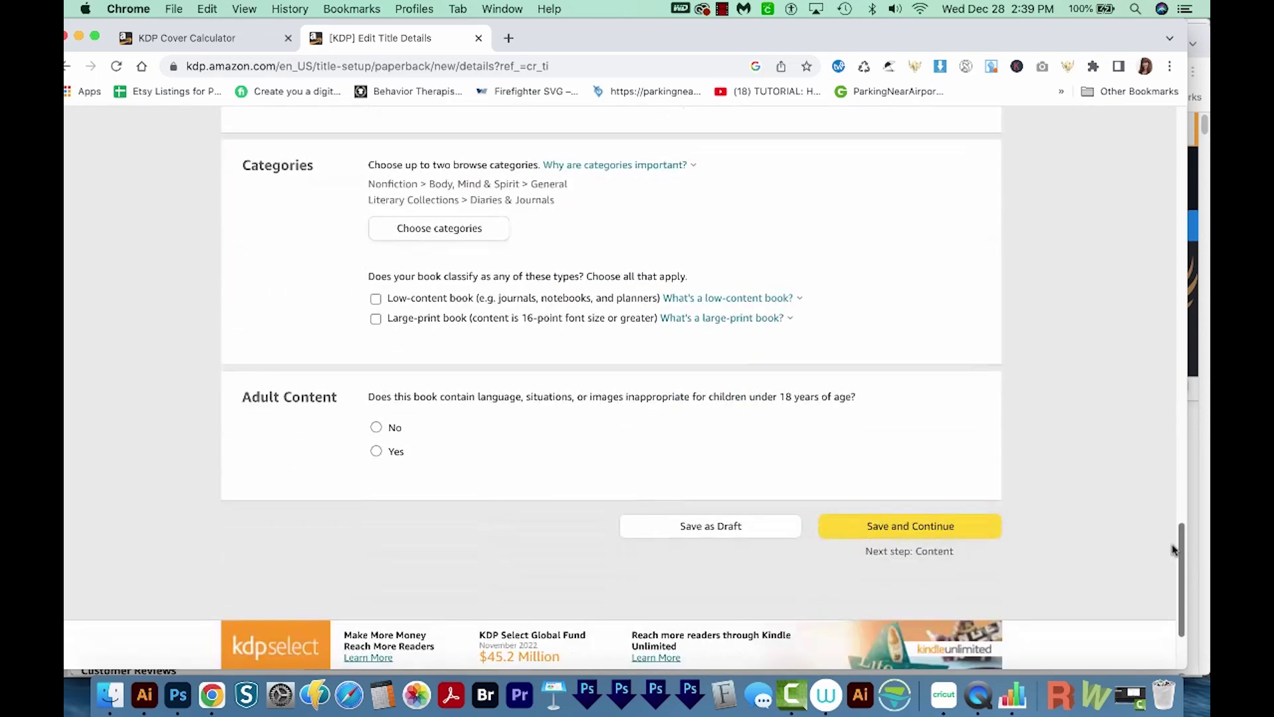
left_click(375, 303)
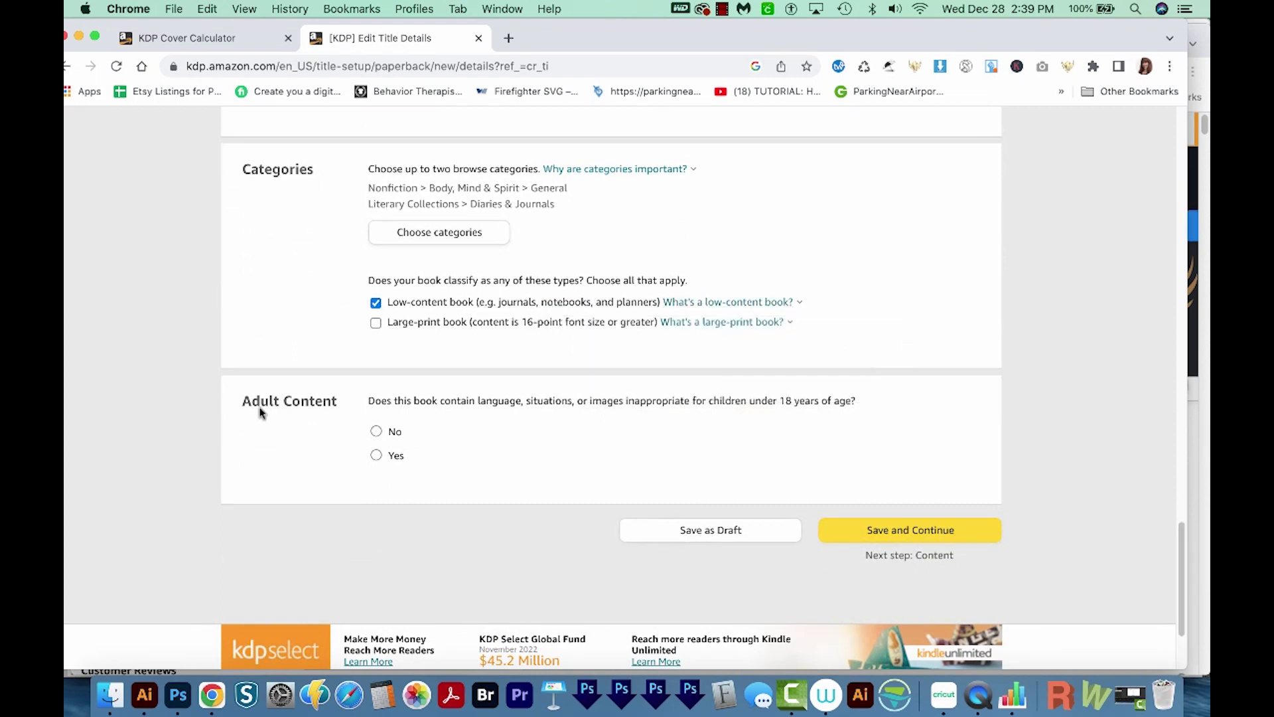
left_click(377, 433)
left_click(896, 535)
Review no-ISBN, black & white, white paper, 6 x 9 in, matte print options down to Manuscript
scroll(1183, 133, "down", 2)
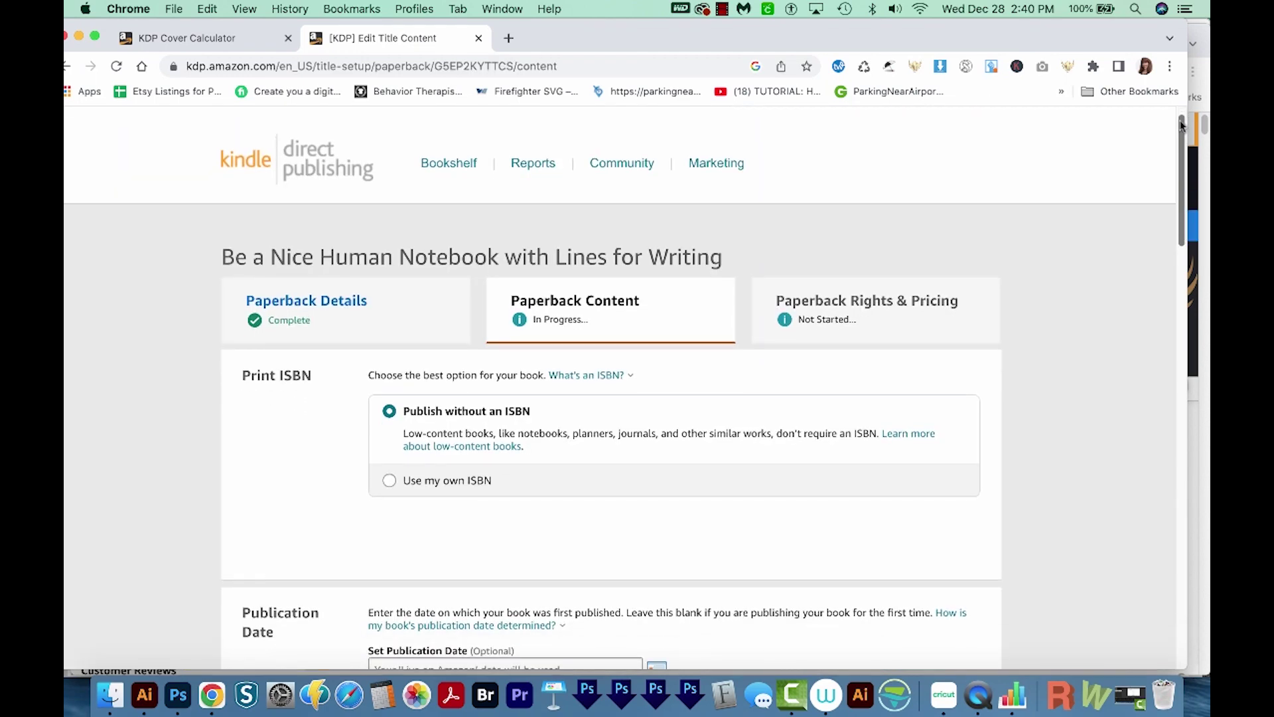
left_click_drag(1182, 133, 1182, 147)
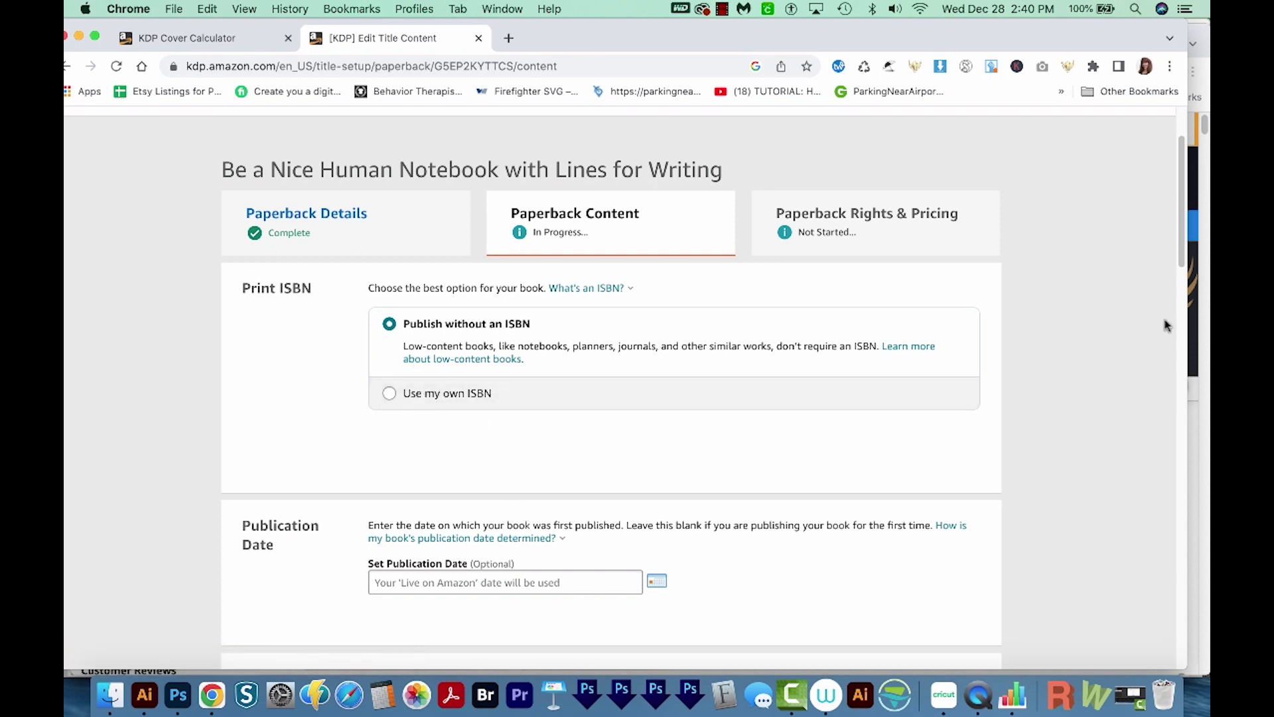
scroll(1175, 232, "down", 1)
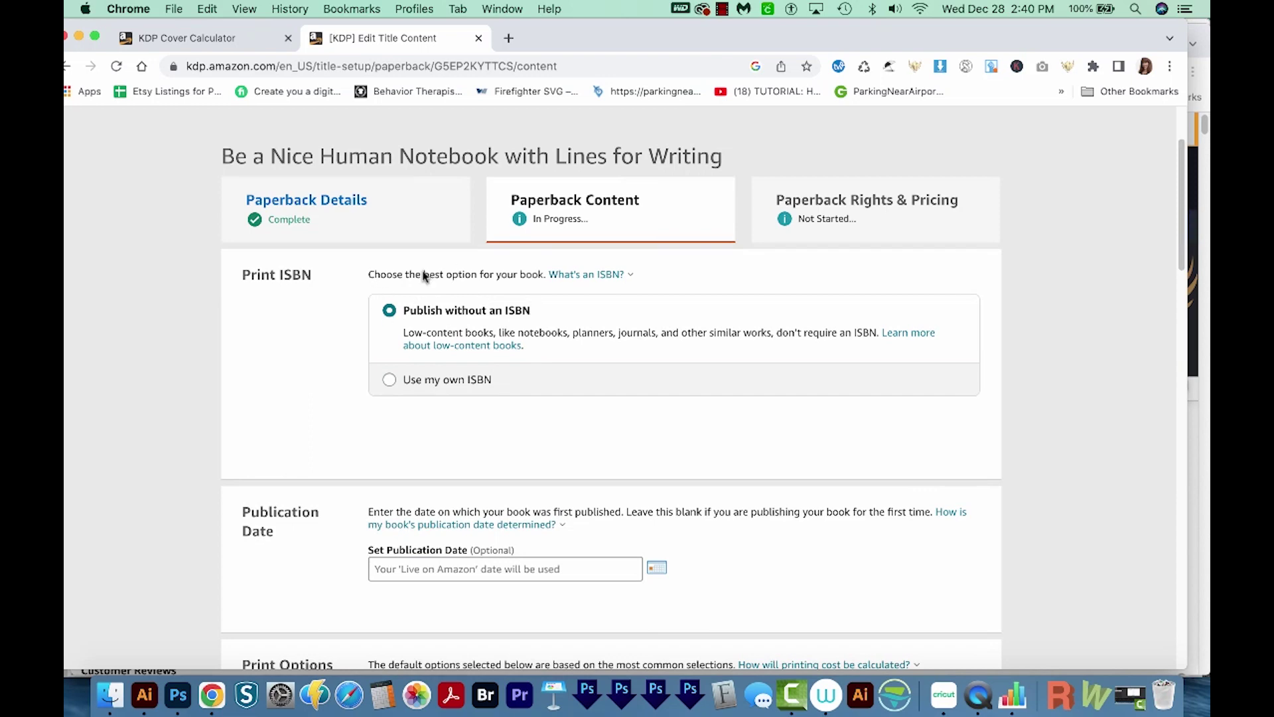
scroll(1166, 266, "down", 5)
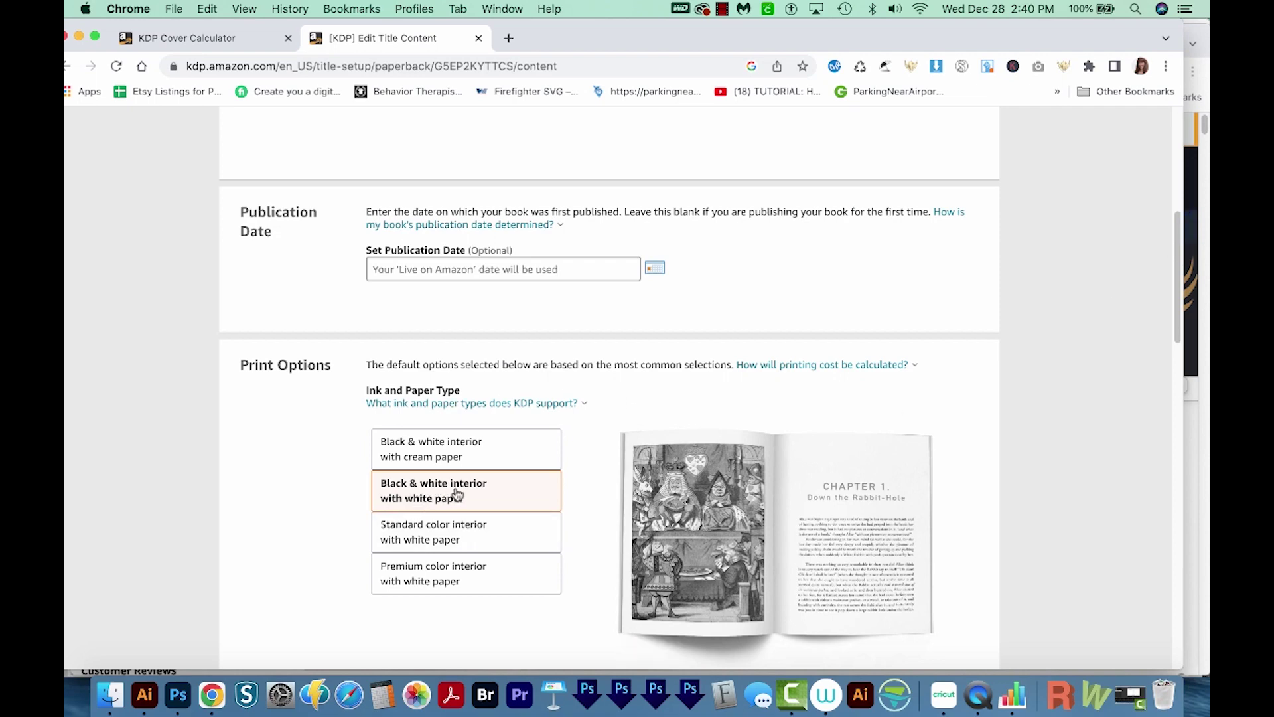
scroll(1113, 485, "down", 7)
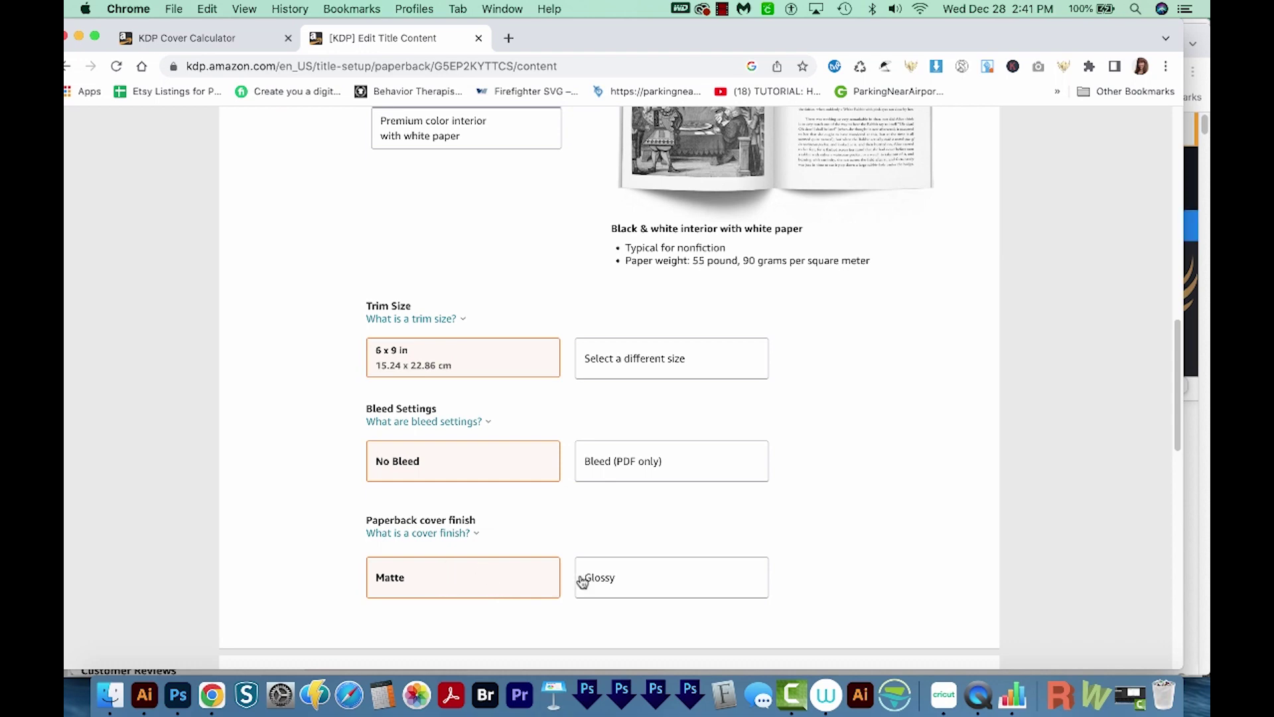
scroll(827, 560, "down", 5)
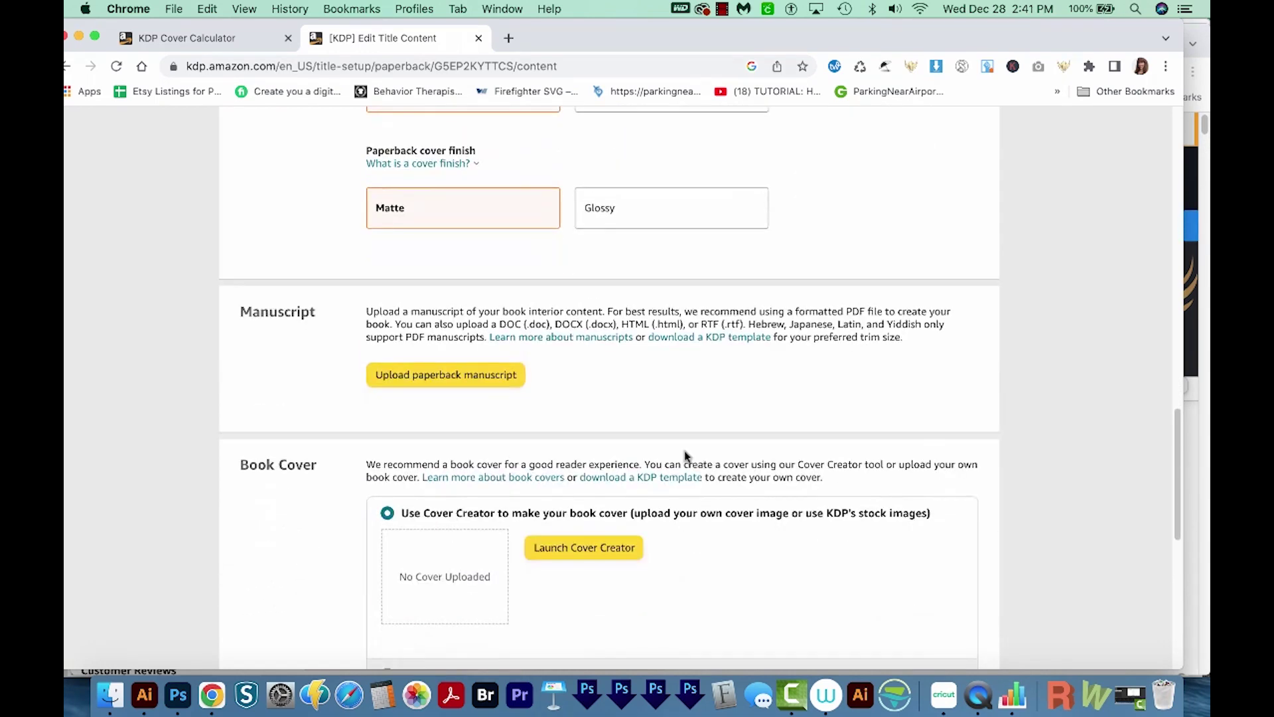
Upload Interior.pdf as the paperback's manuscript
left_click(444, 376)
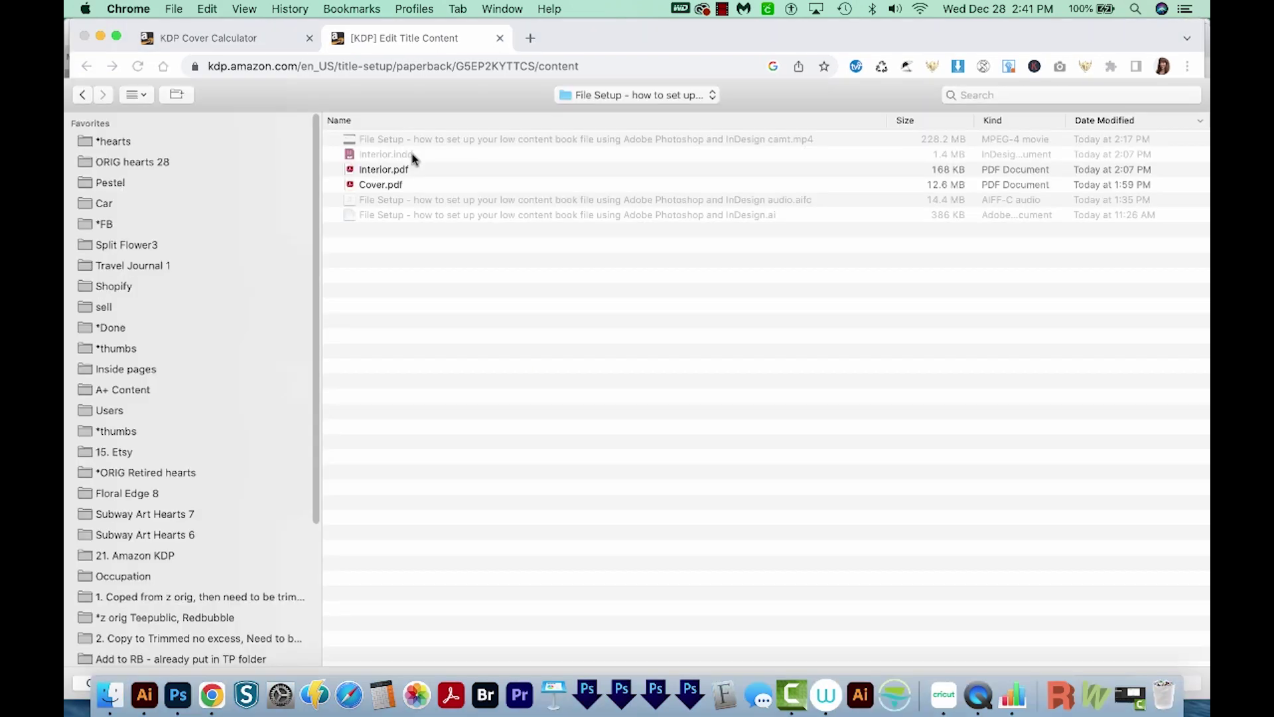
left_click(397, 174)
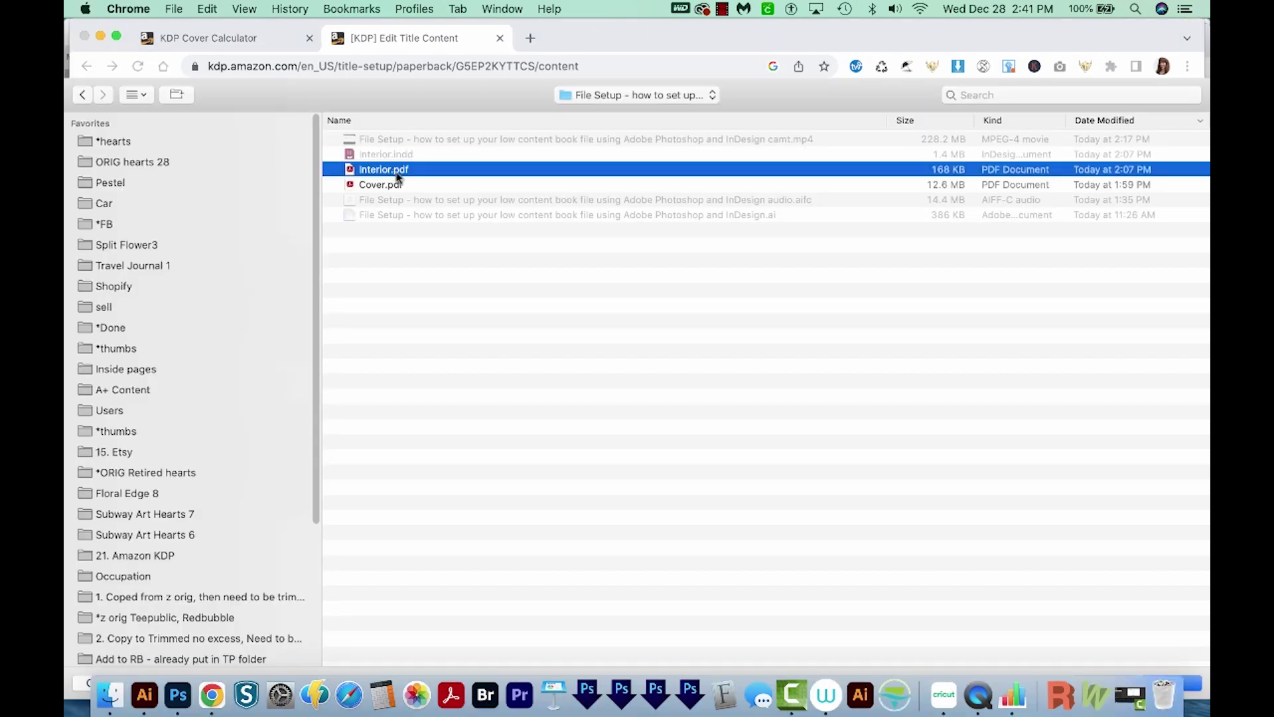
double_click(410, 175)
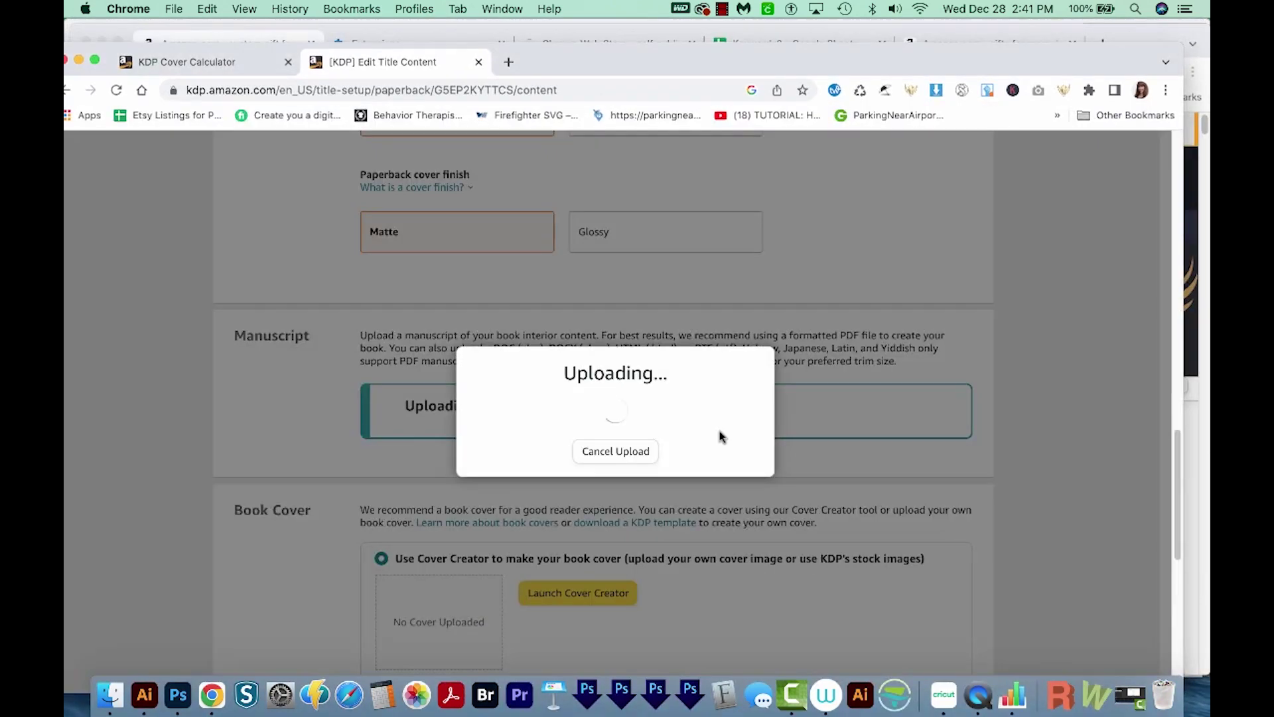
scroll(982, 287, "down", 3)
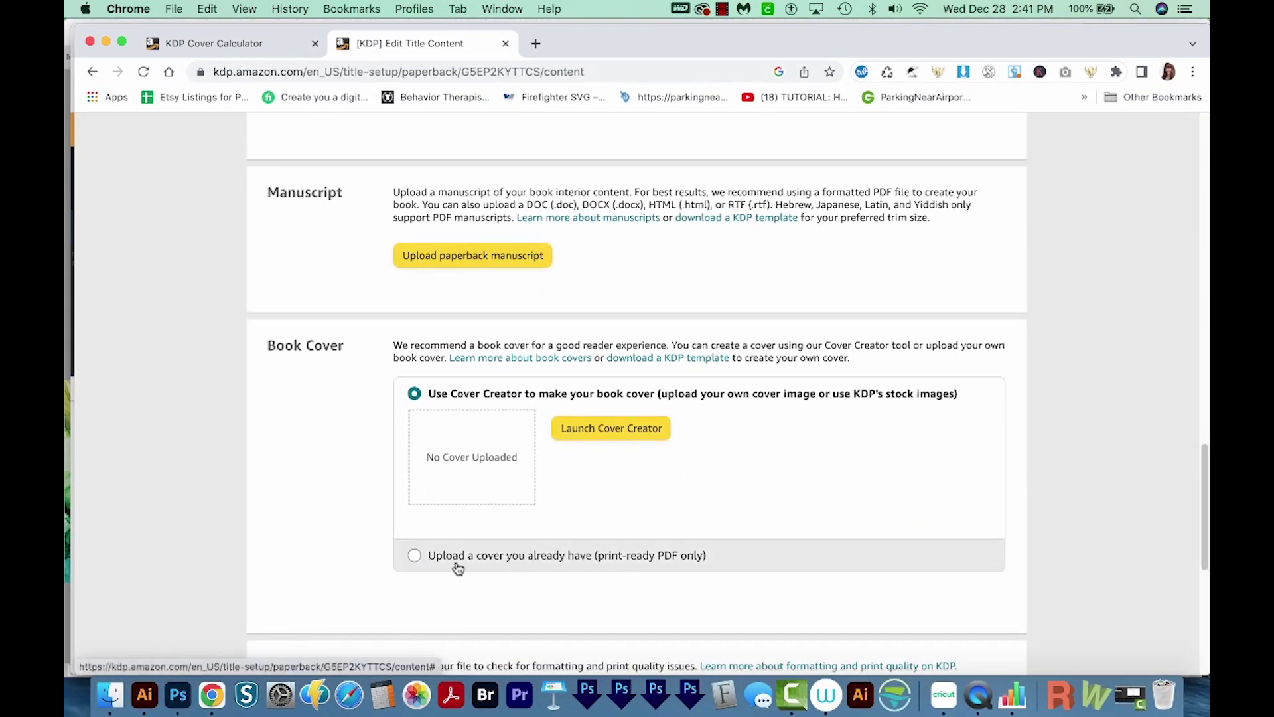
Upload Cover.pdf as the print-ready cover and launch the Print Previewer
left_click(415, 556)
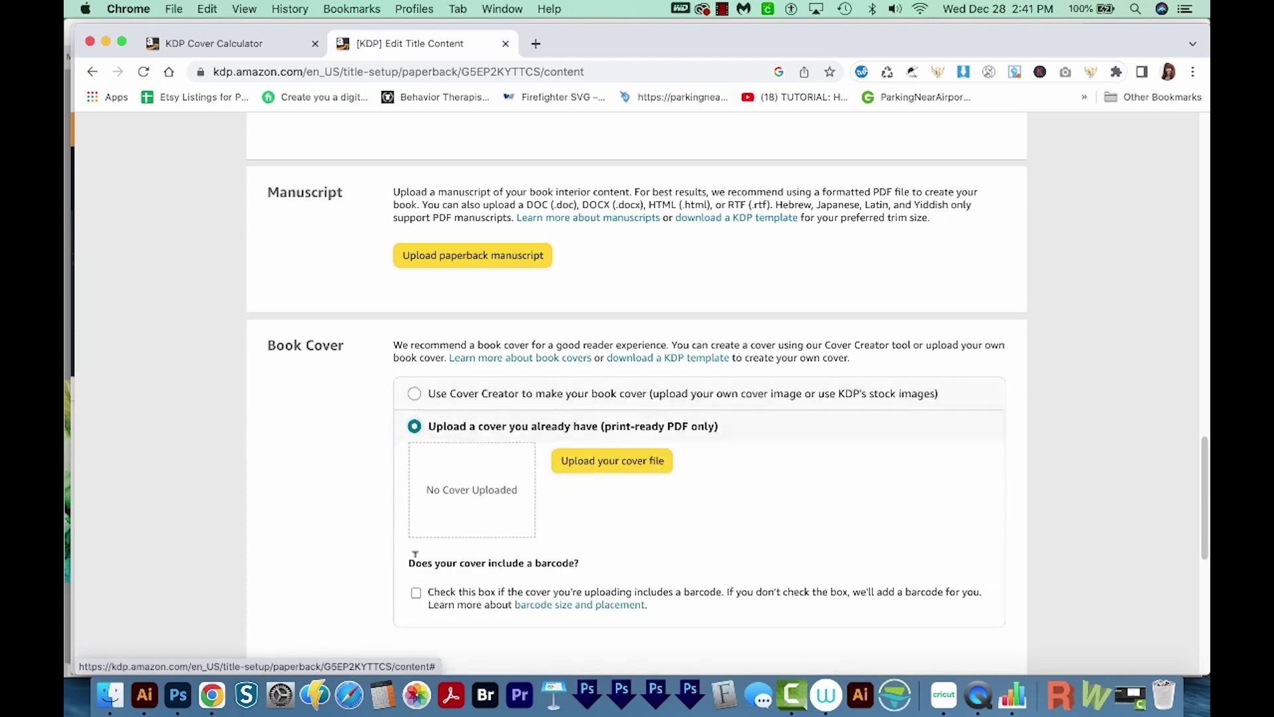
left_click(606, 462)
left_click(390, 185)
key("space")
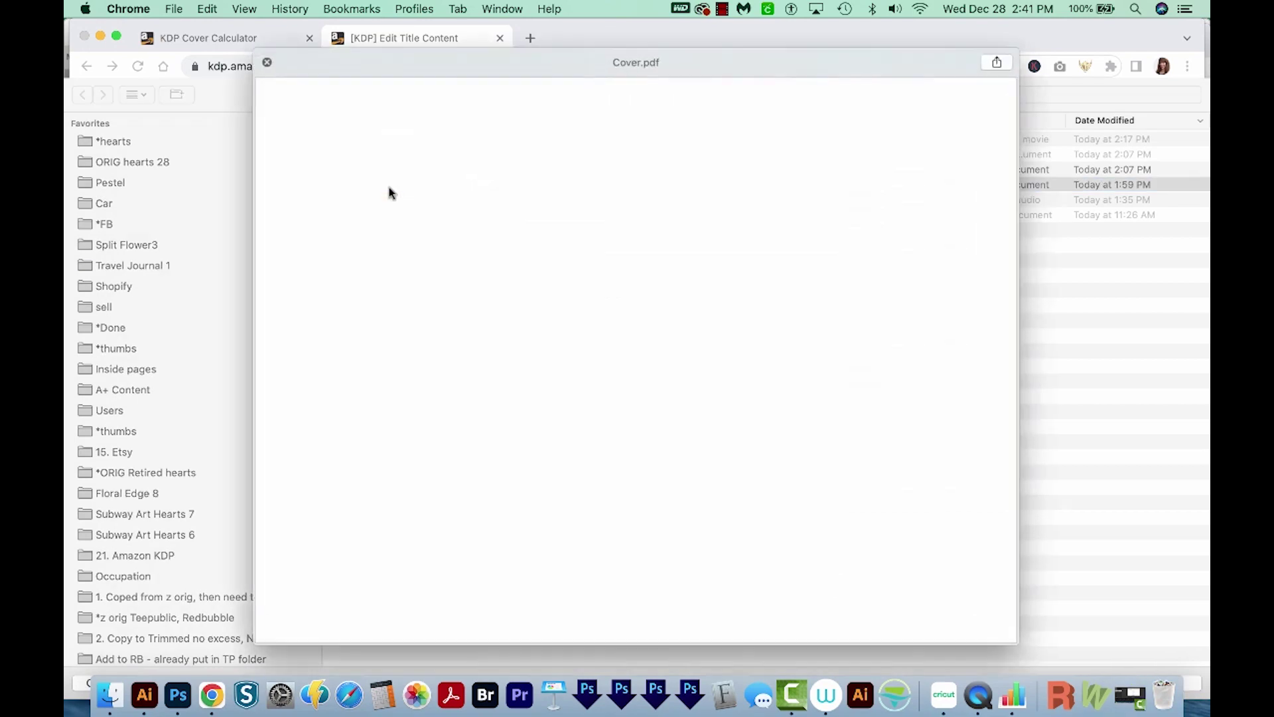
key("Return")
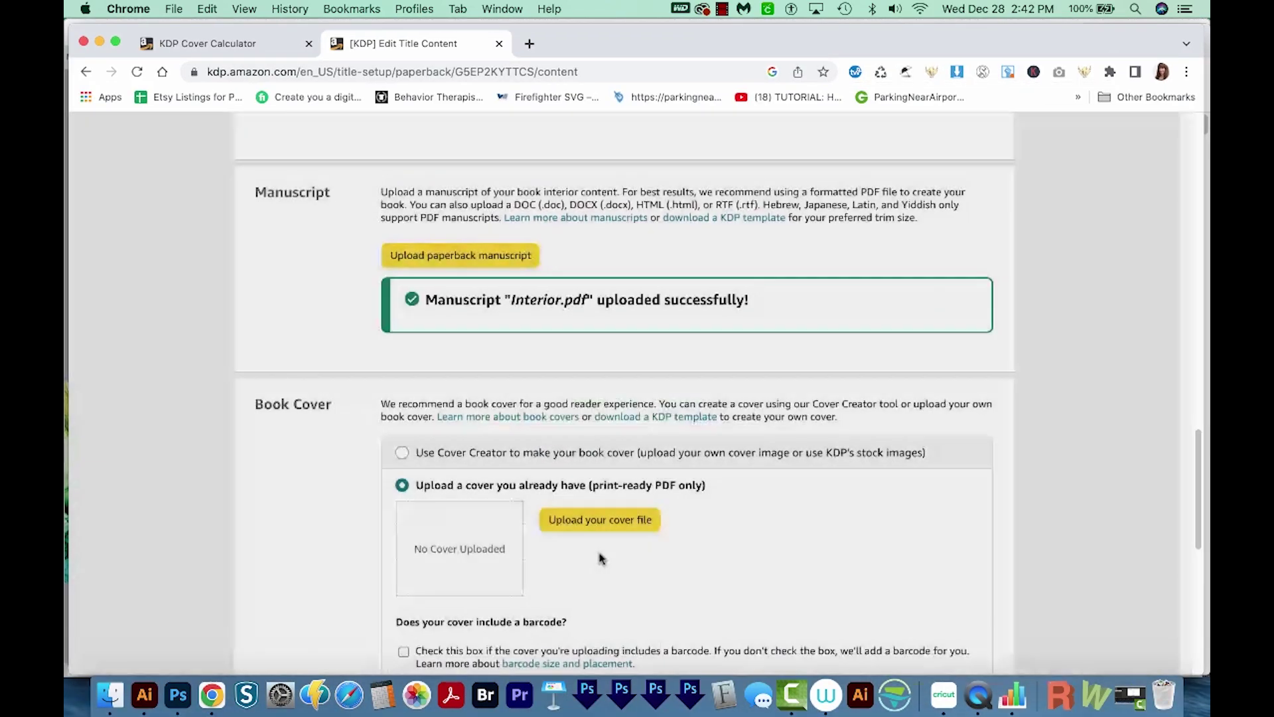
scroll(1044, 391, "down", 5)
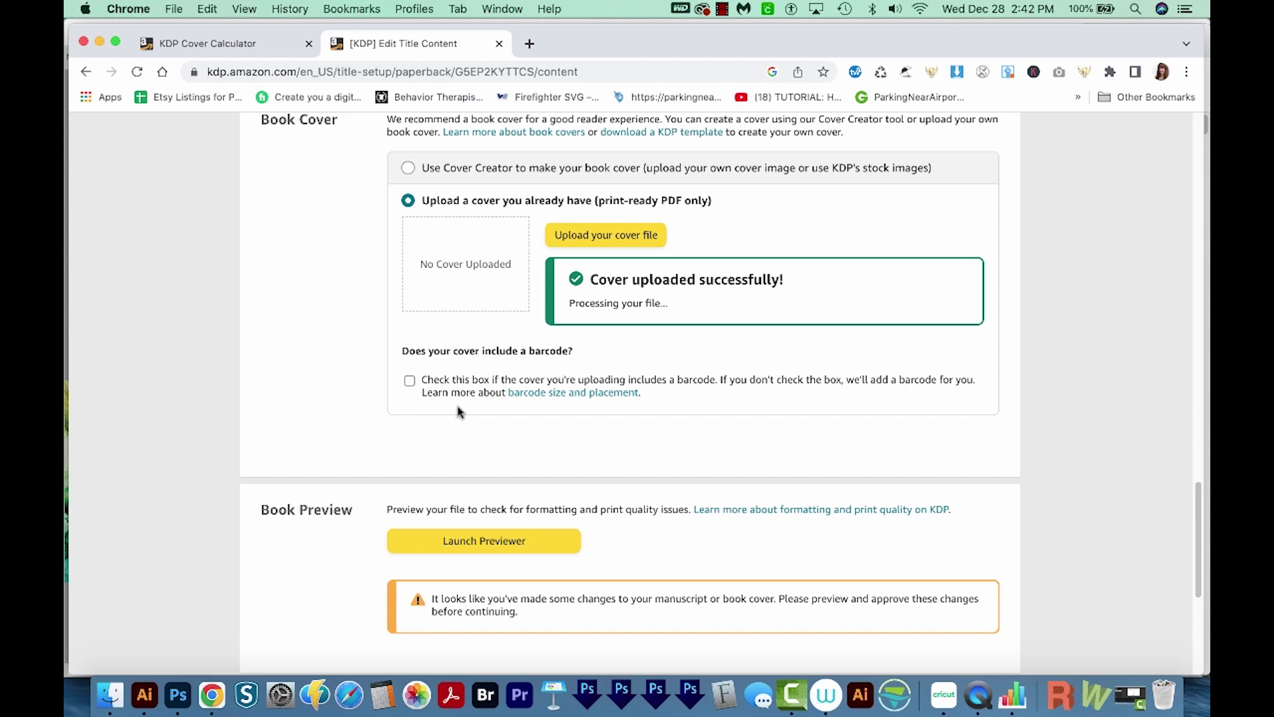
left_click(455, 542)
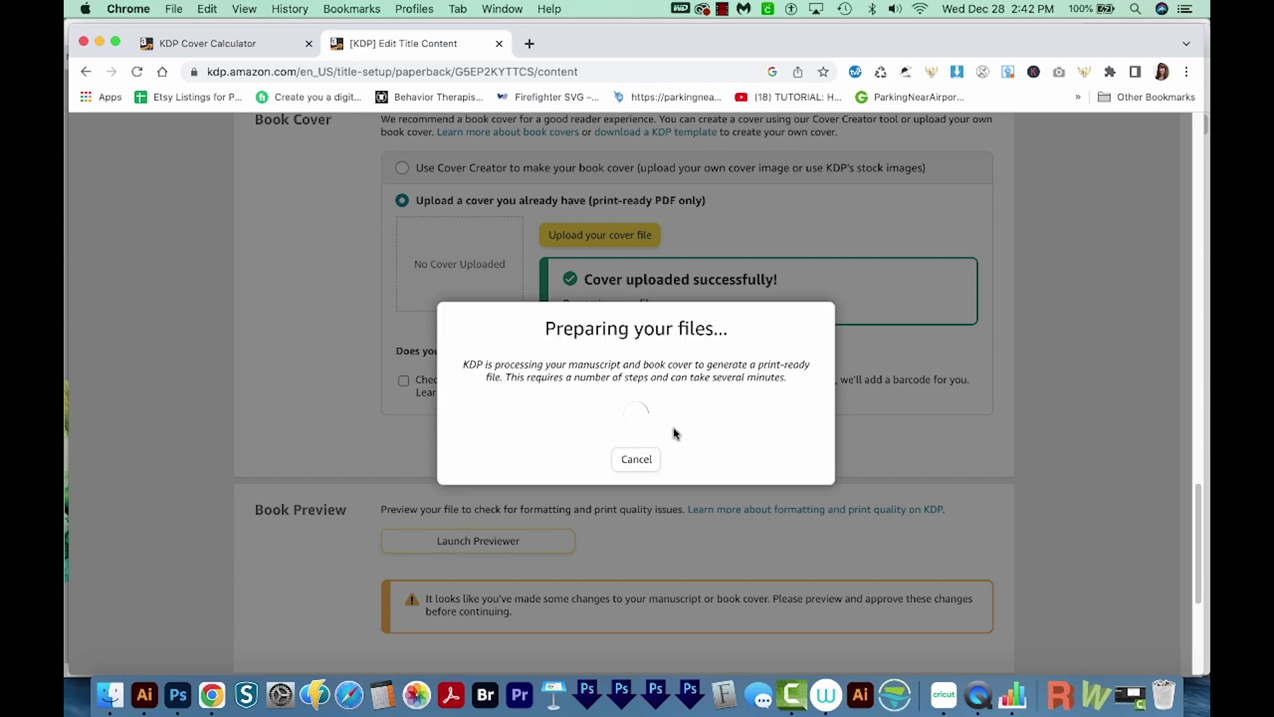
left_click(722, 8)
Page from the cover through the lined interior to page 100, zoom in, then approve the preview
left_click(735, 44)
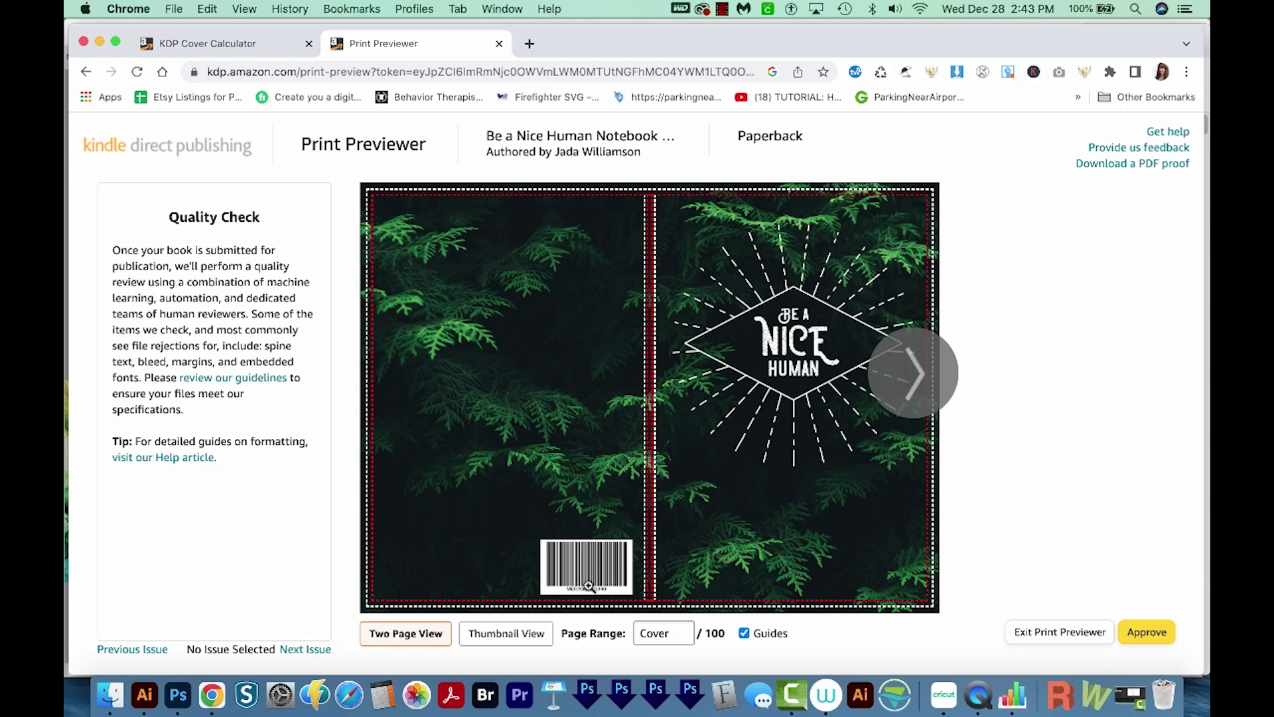
mouse_move(574, 553)
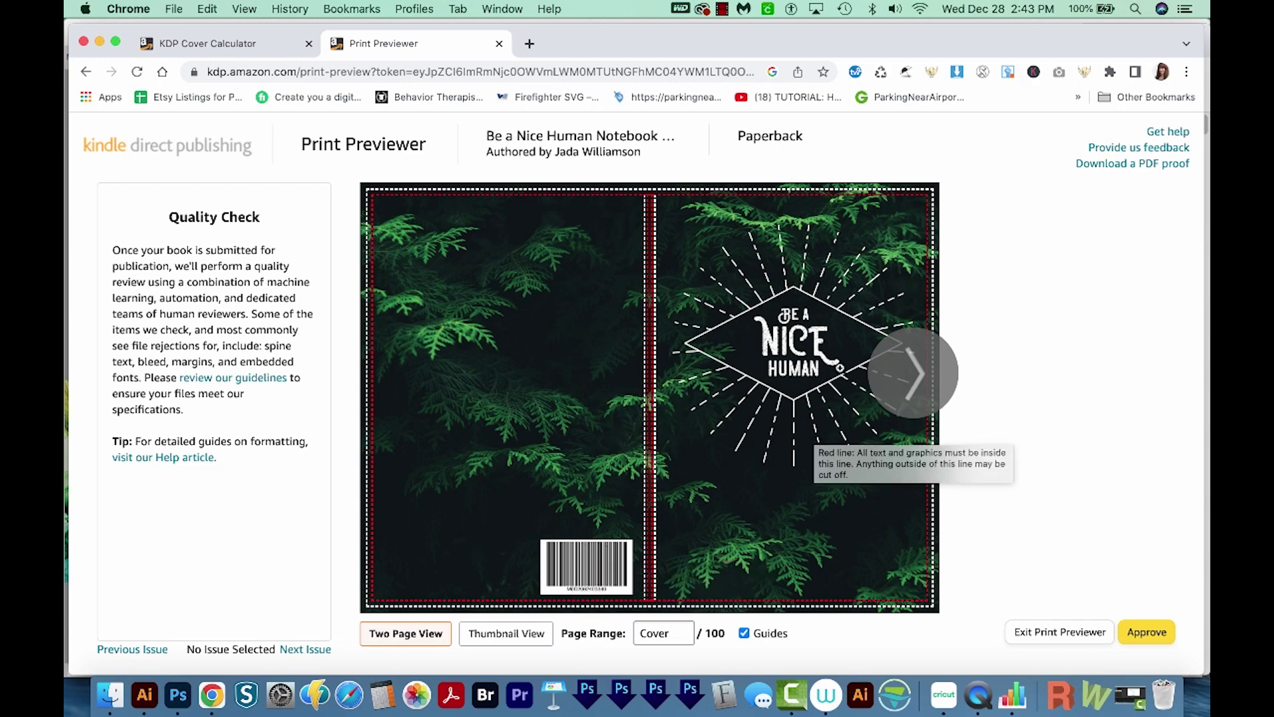
left_click(912, 391)
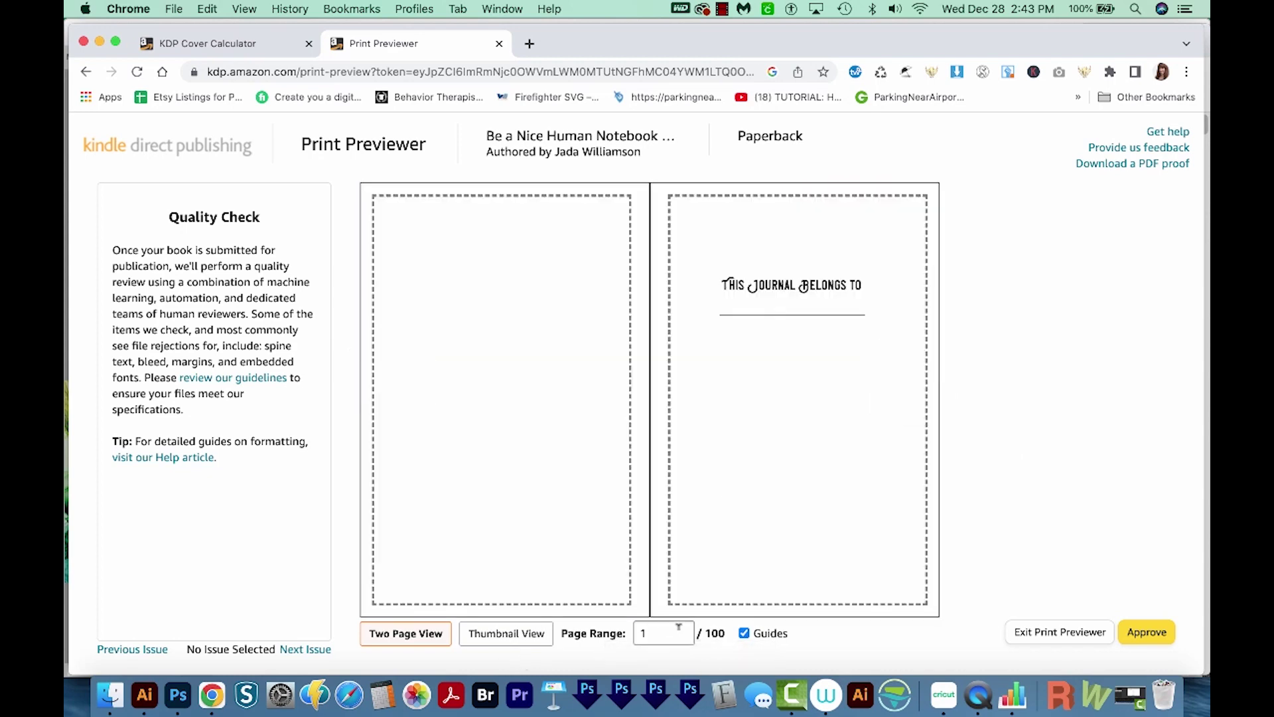
left_click(923, 383)
left_click(923, 383)
left_click(923, 383)
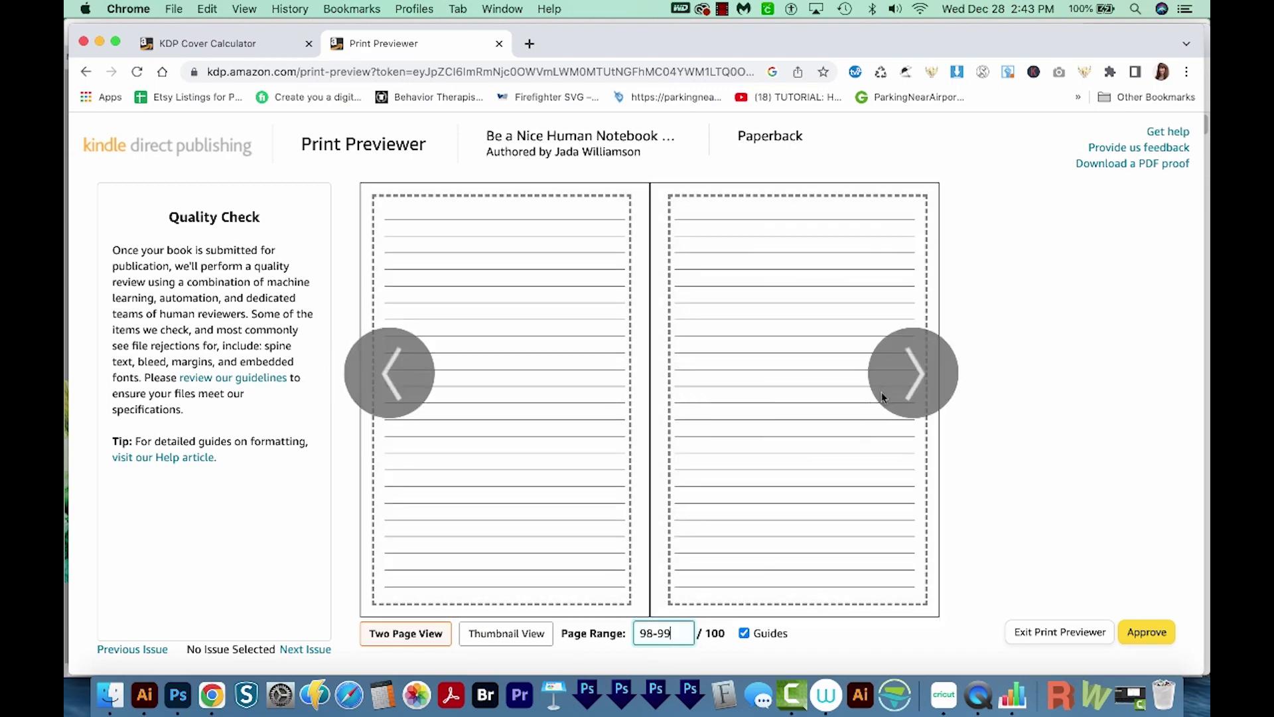
left_click(914, 377)
left_click(912, 378)
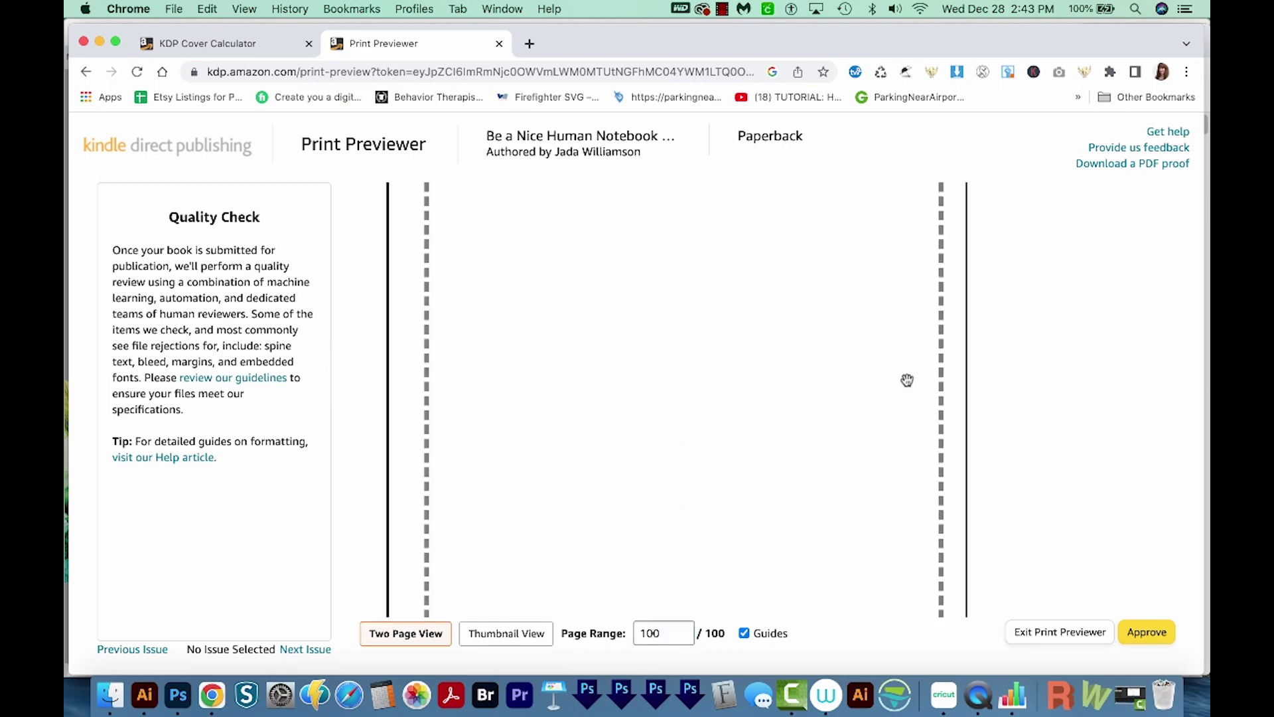
left_click(1143, 633)
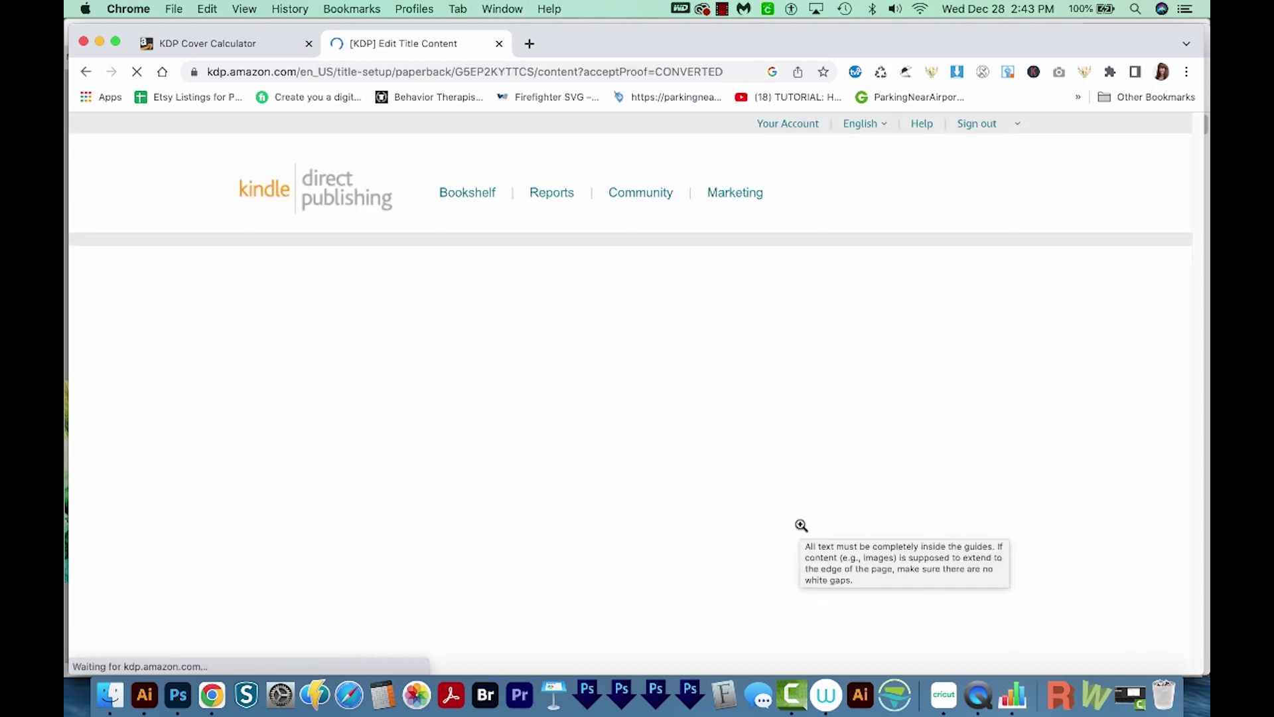
Confirm the $2.15 printing cost for 100 pages in the Summary and save the paperback content
scroll(1188, 174, "down", 5)
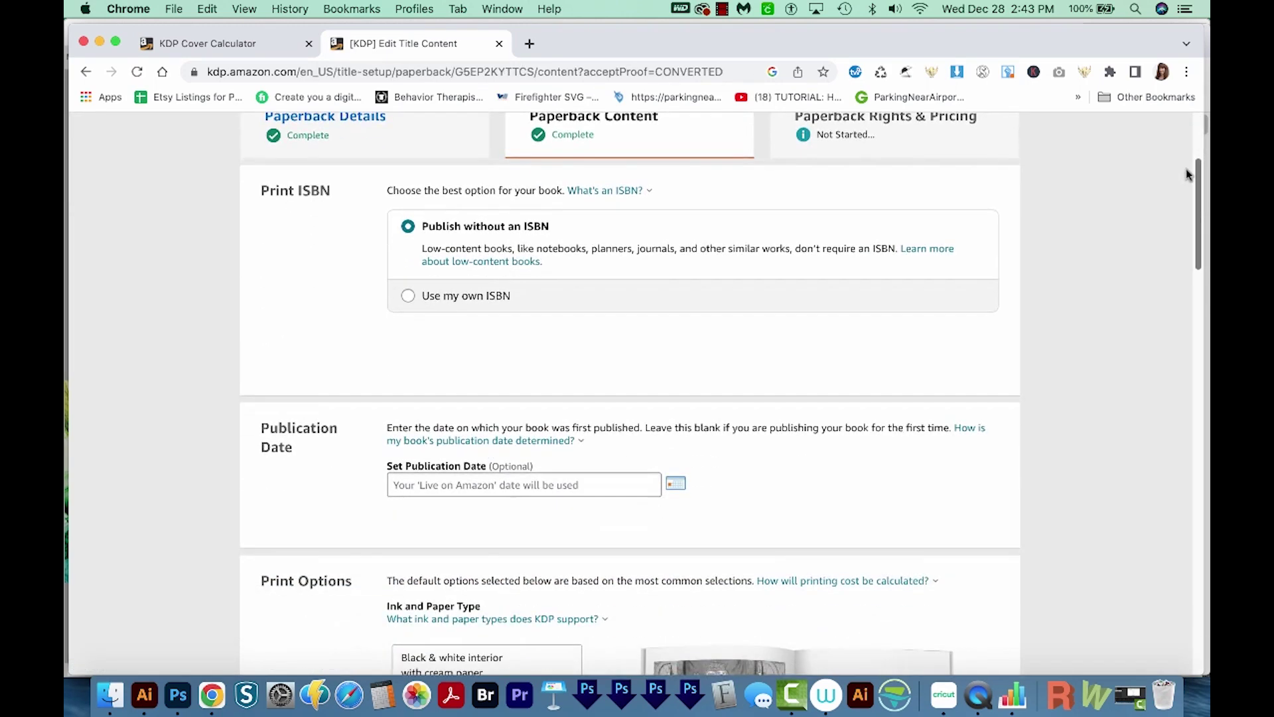
scroll(1184, 186, "down", 3)
scroll(1182, 199, "up", 5)
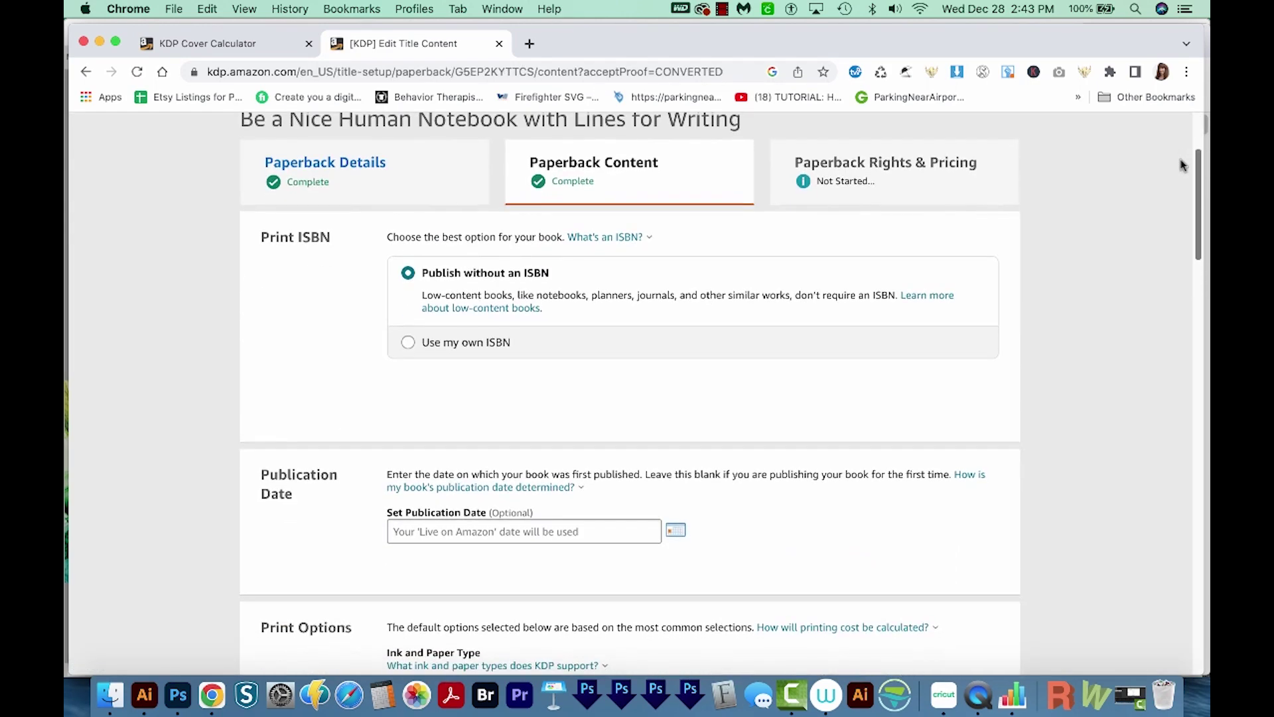
scroll(1178, 192, "down", 10)
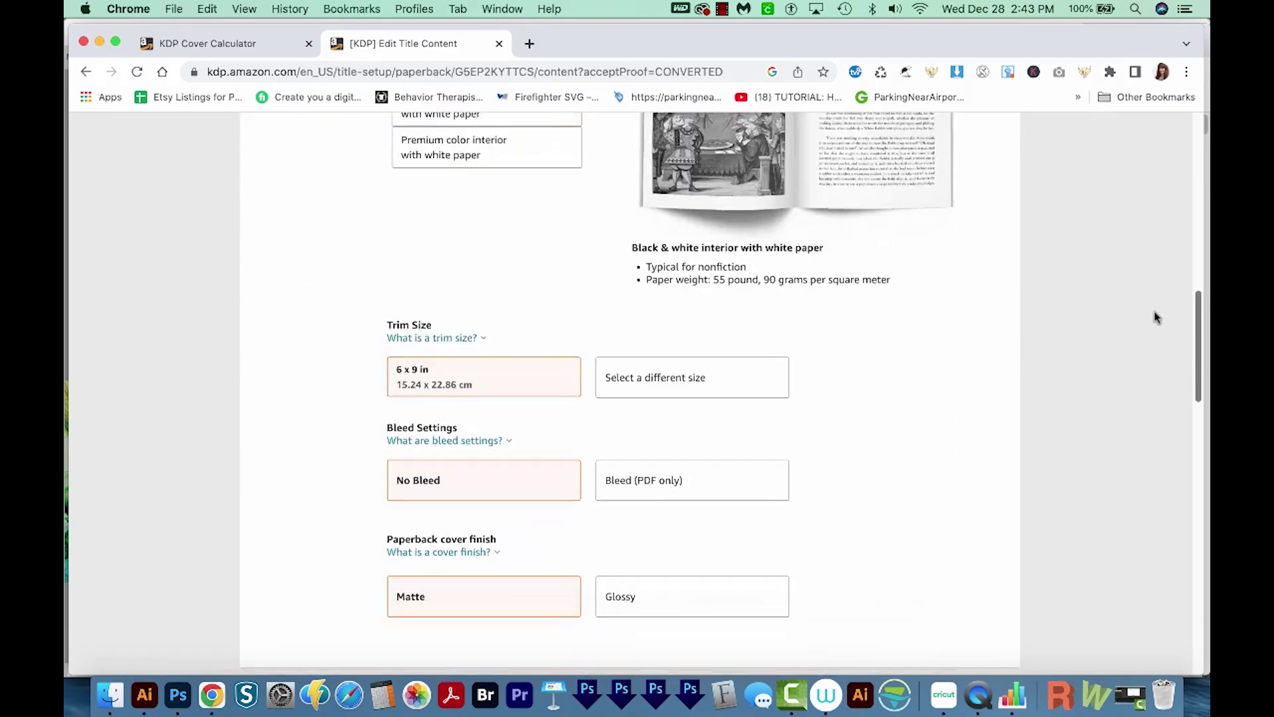
scroll(1156, 312, "down", 10)
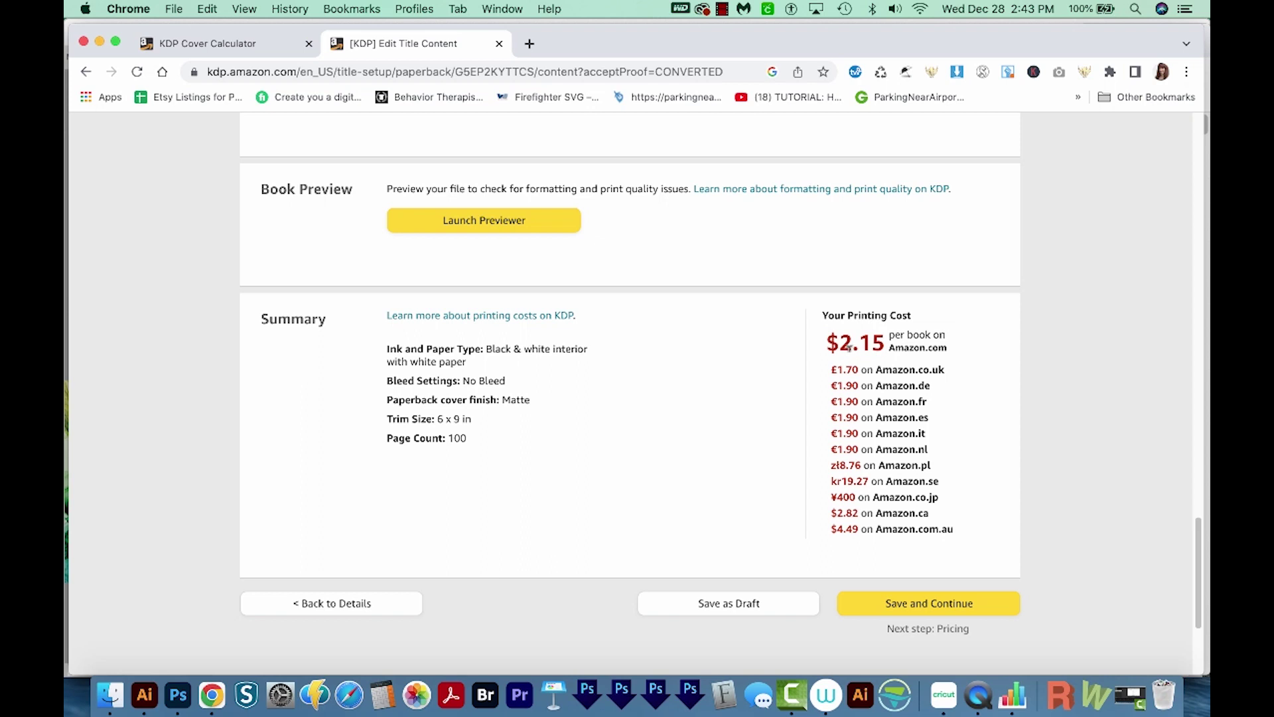
double_click(846, 342)
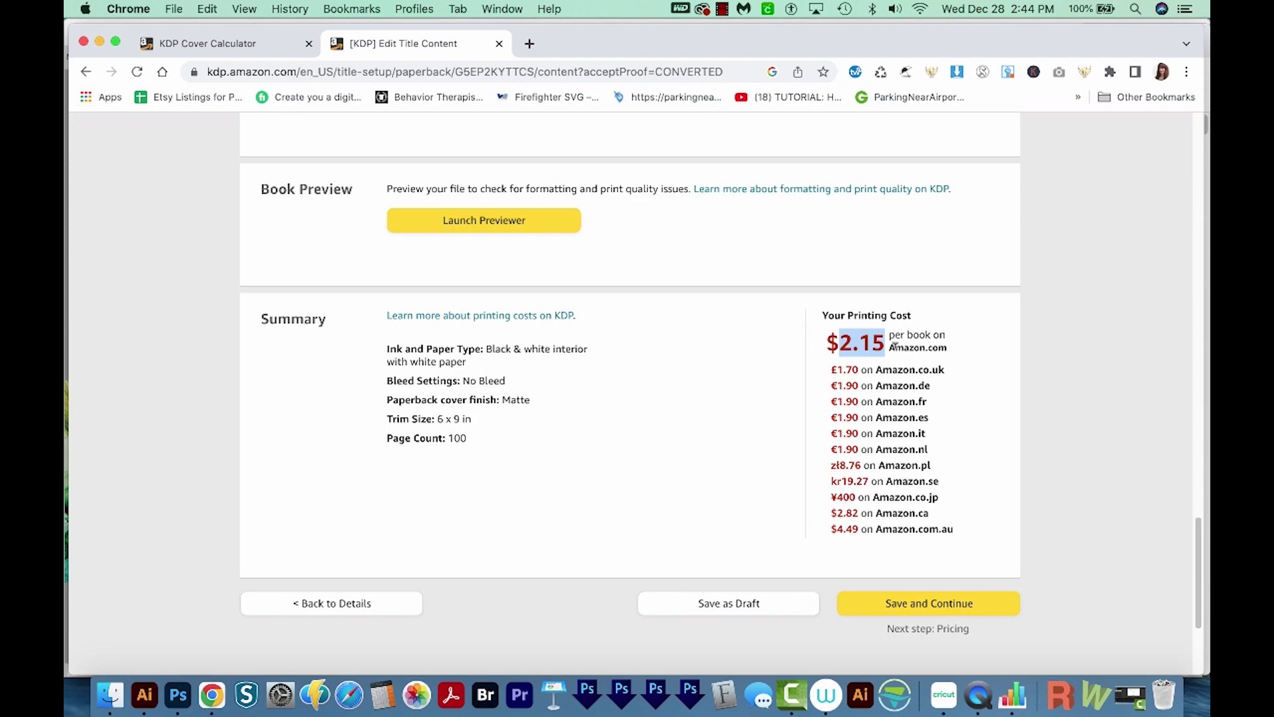
left_click(922, 603)
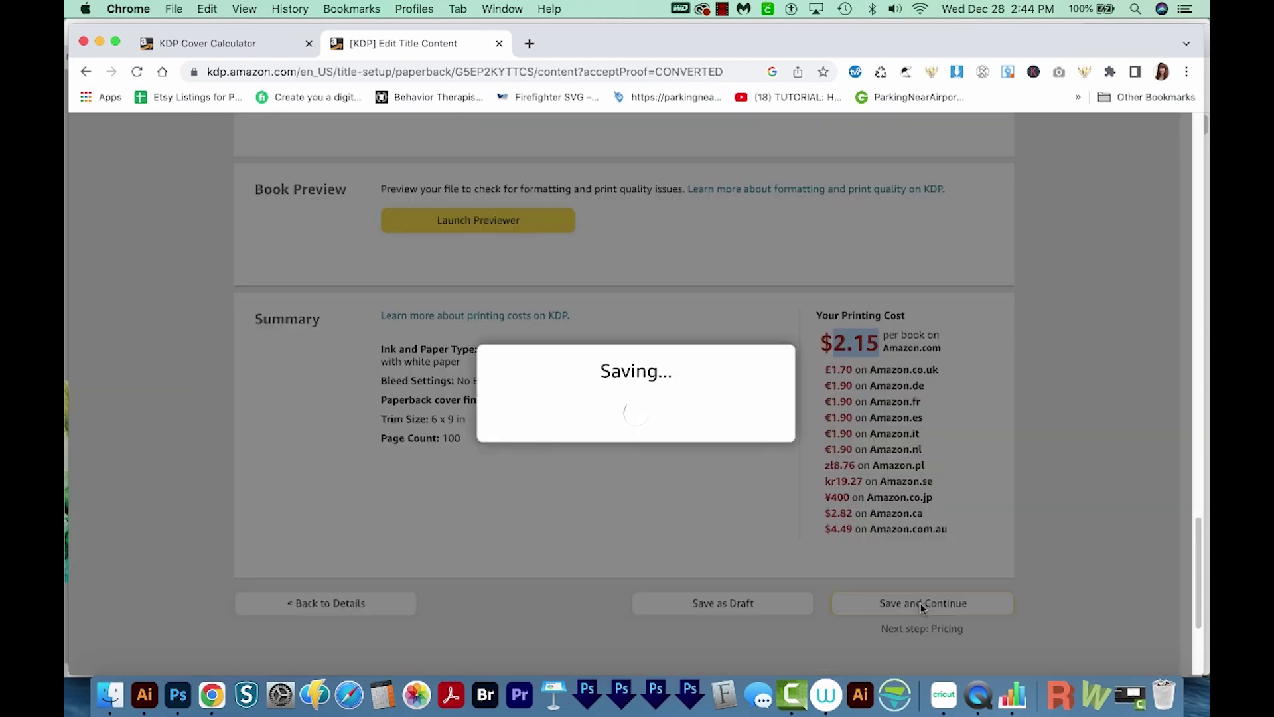
Enter an $8.25 Amazon.com list price and check the resulting $2.80 royalty
scroll(1154, 296, "down", 10)
scroll(1155, 297, "up", 1)
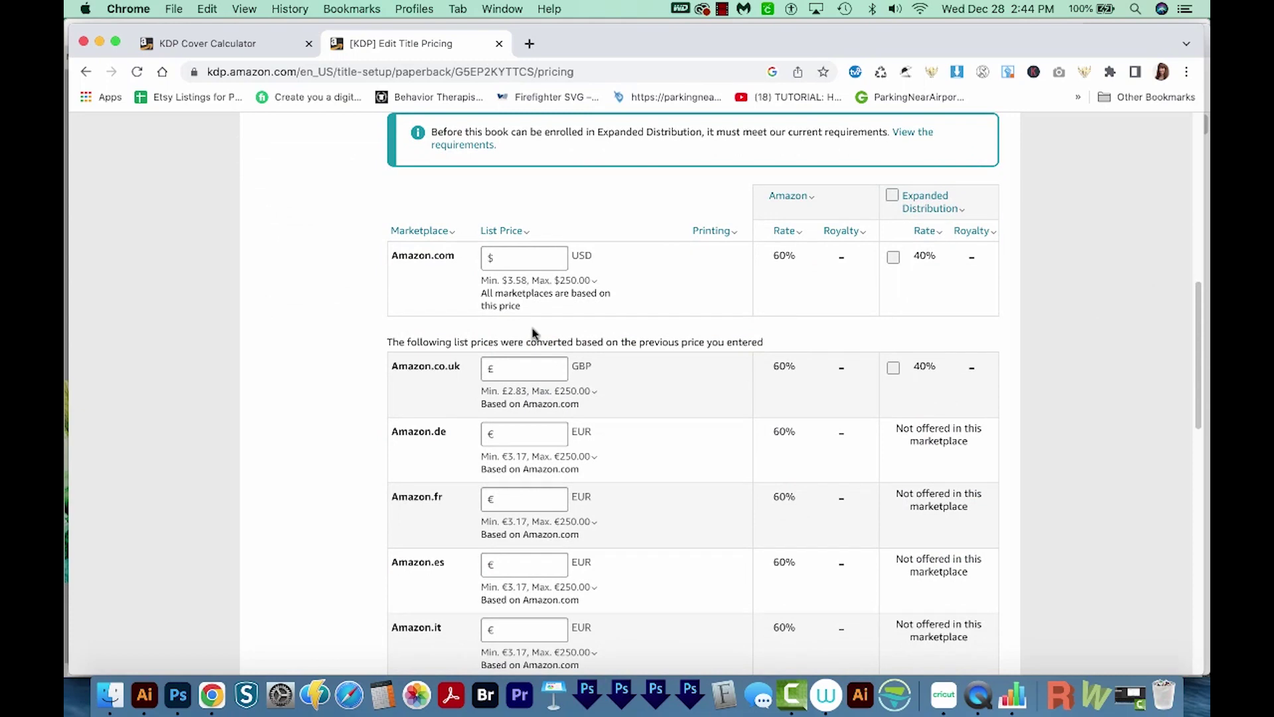
left_click(520, 254)
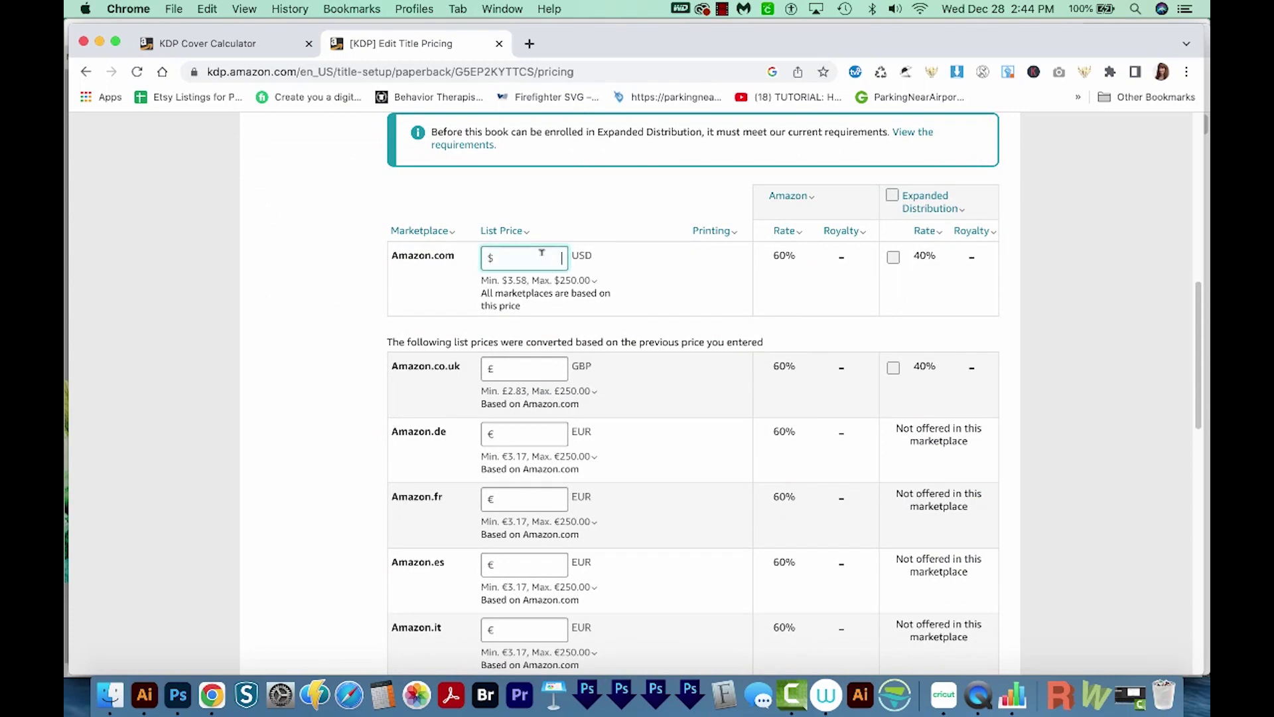
type("8.25")
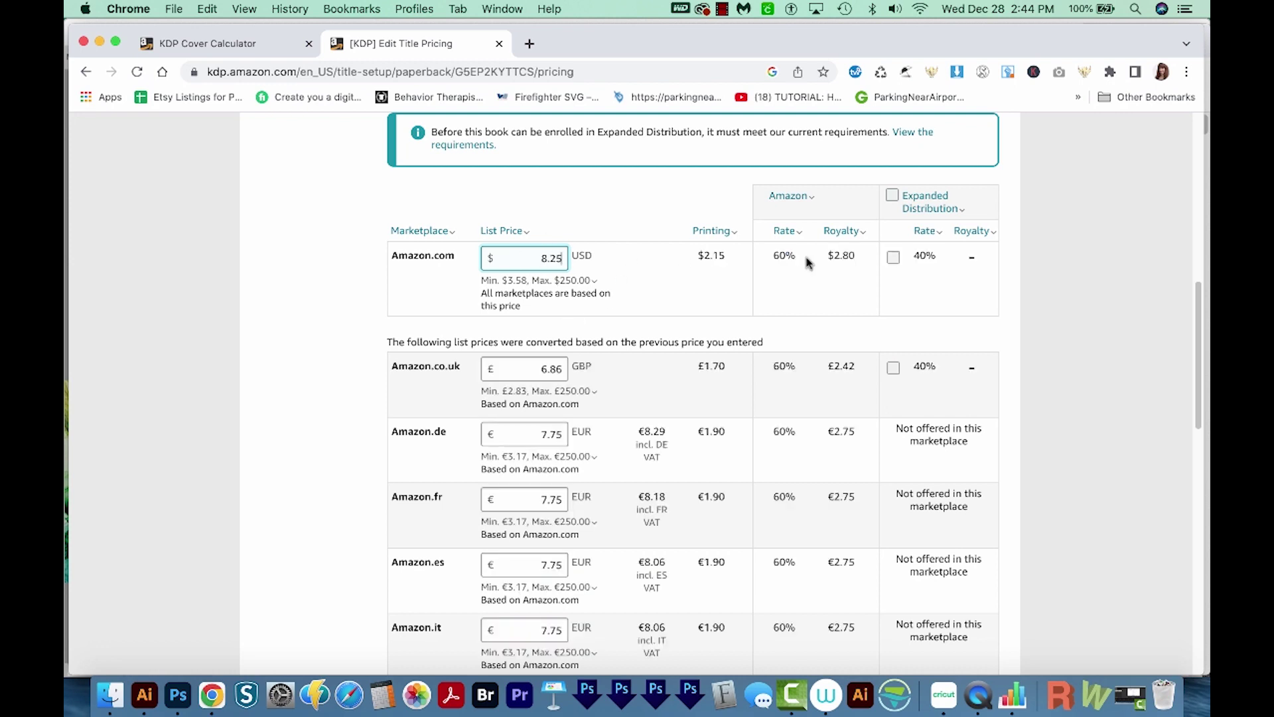
left_click(838, 254)
double_click(839, 254)
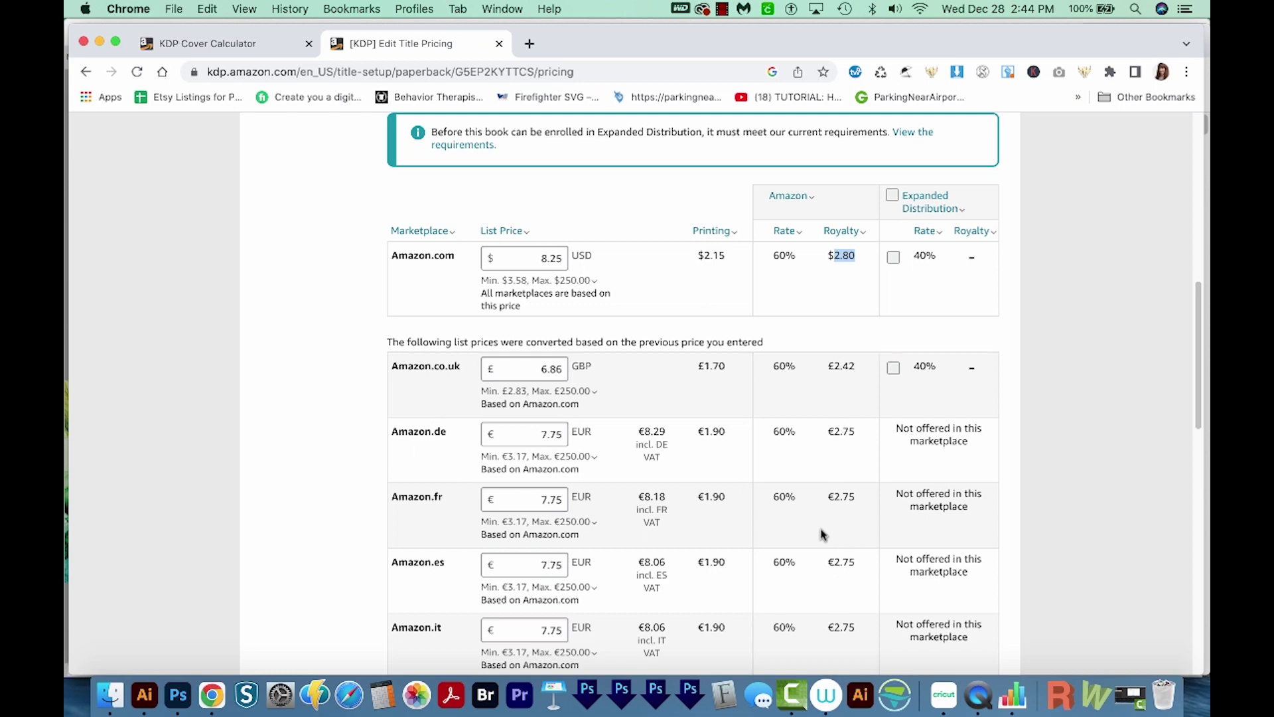
scroll(845, 441, "down", 15)
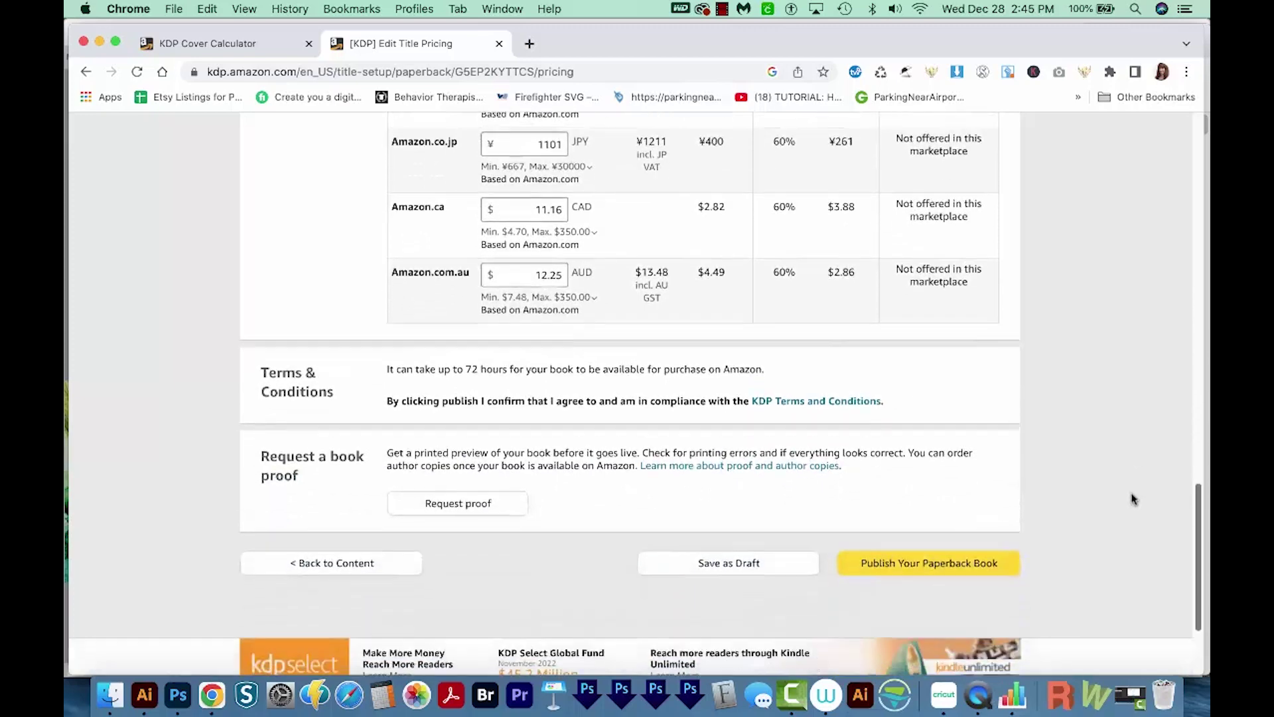